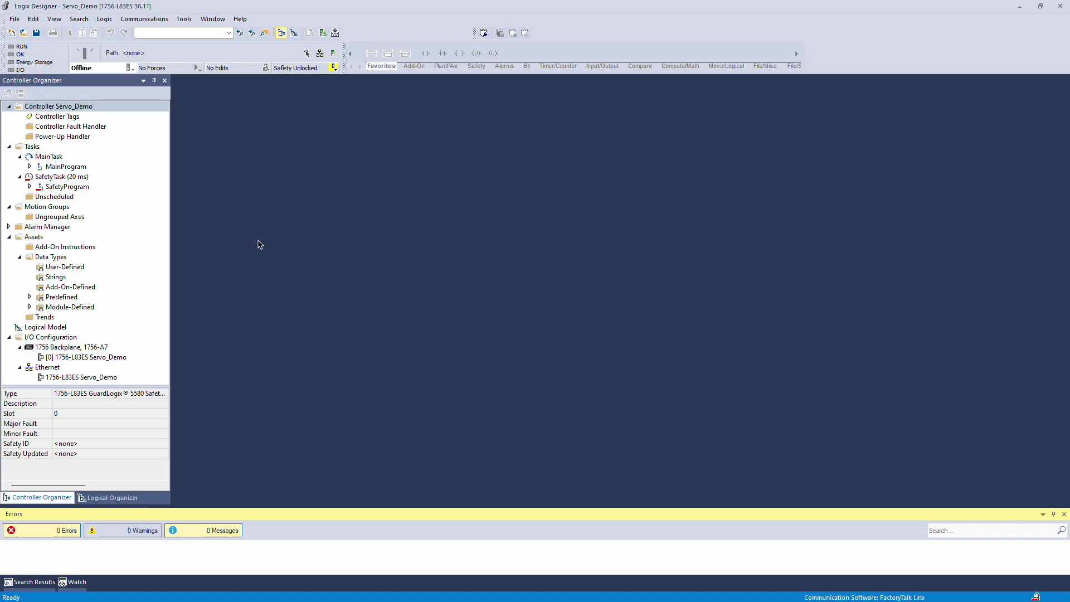
Add a 2198-C1004-ERS Kinetix 5300 drive module under the Ethernet network
left_click(53, 370)
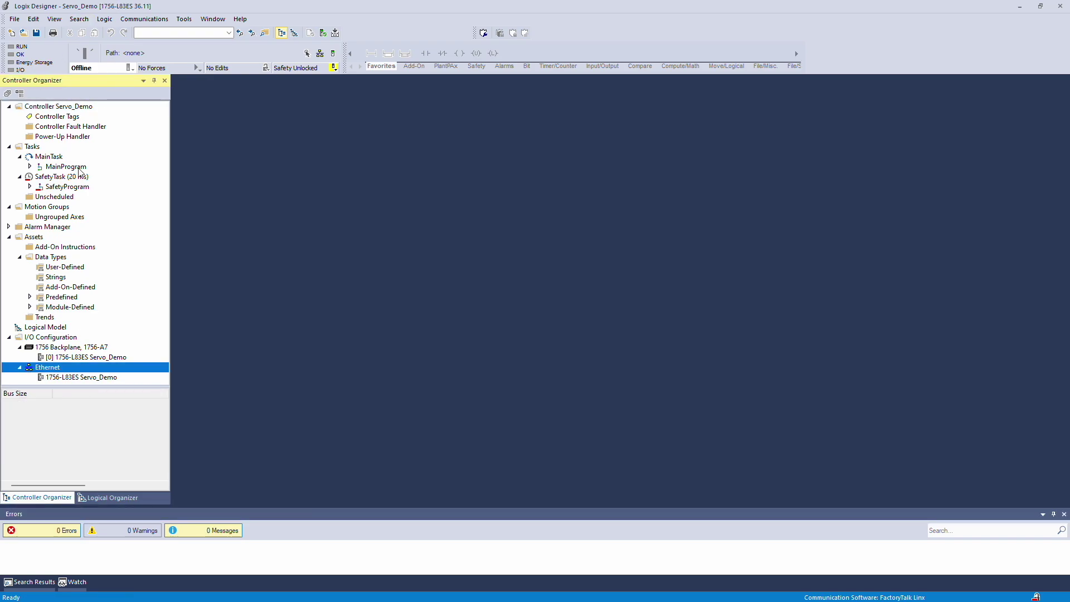
right_click(56, 370)
left_click(106, 375)
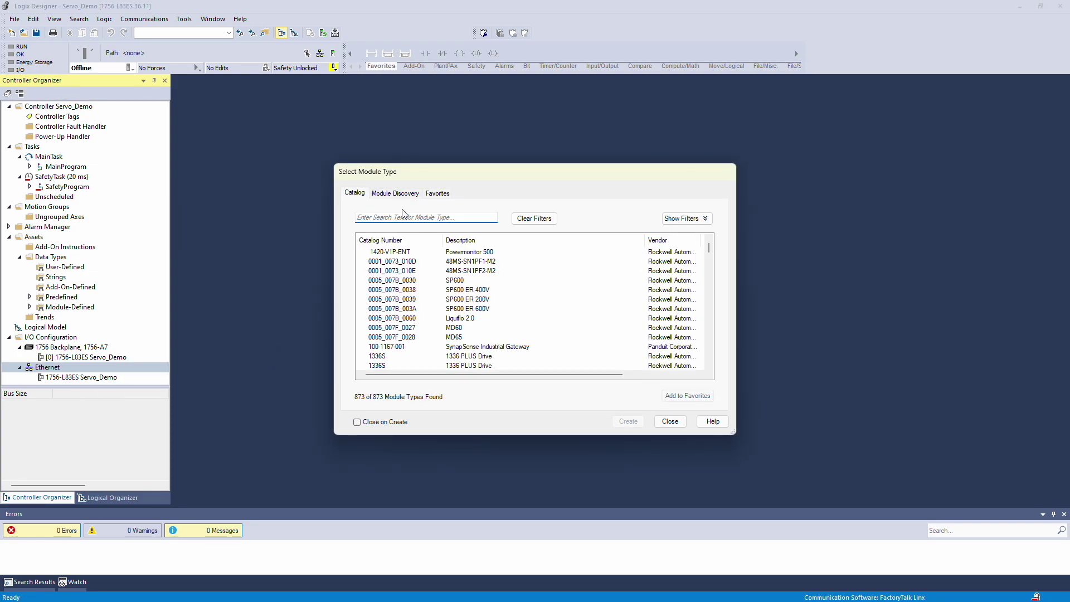
left_click(405, 215)
type("21")
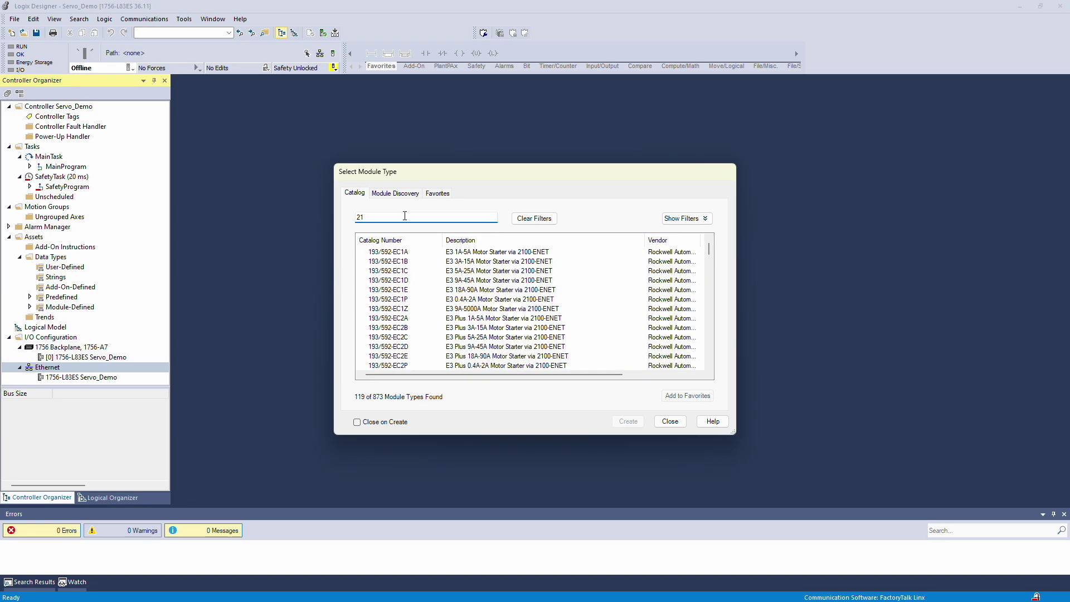
type("98")
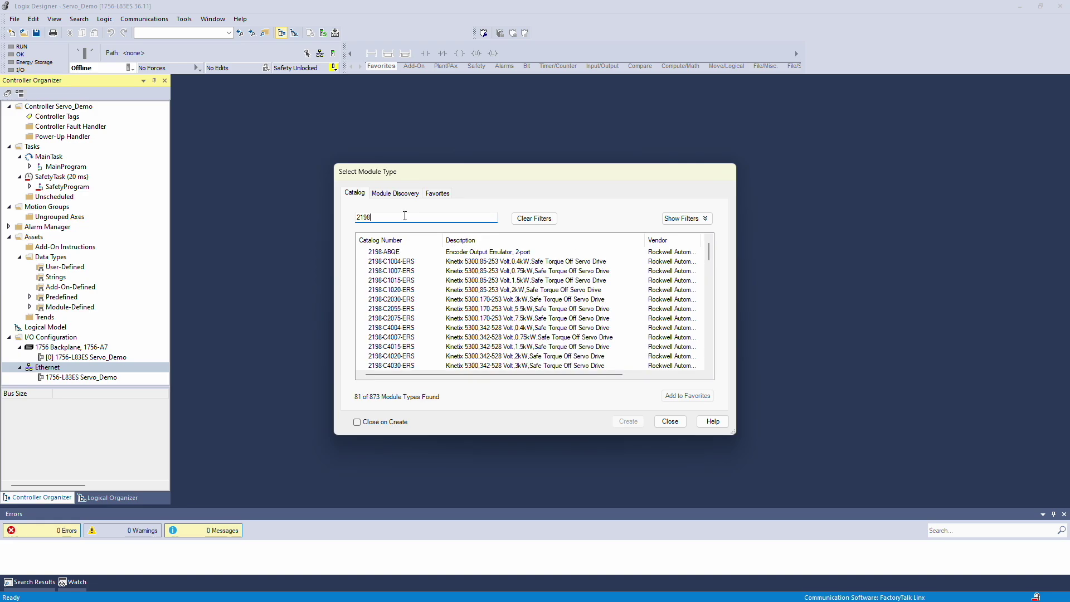
left_click(392, 266)
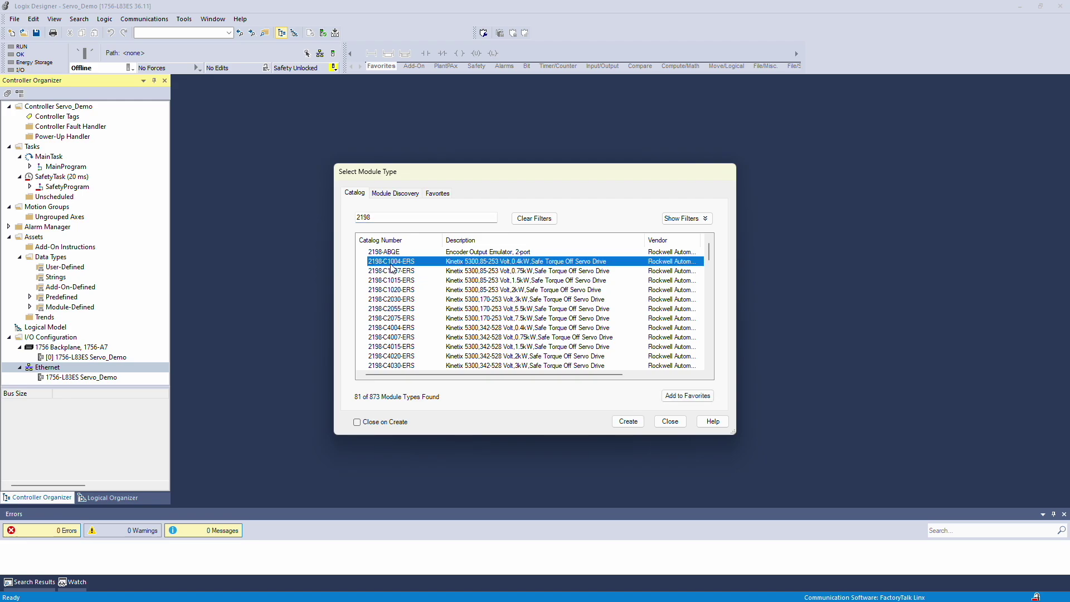
left_click(628, 421)
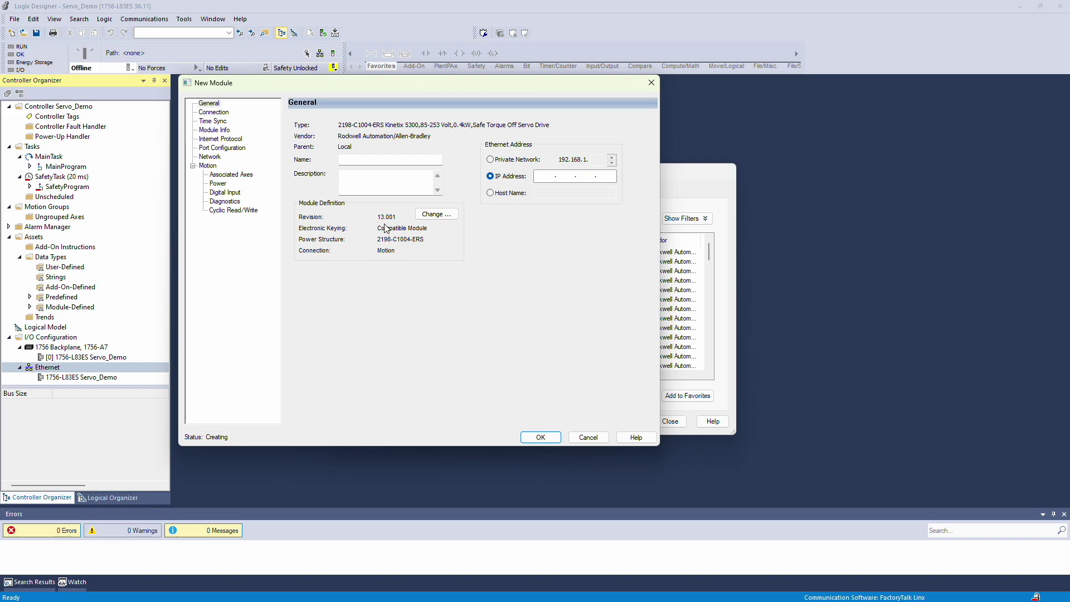
Set the drive's supply to 110-120 VAC, name it Servo on the private network, and confirm
left_click(218, 183)
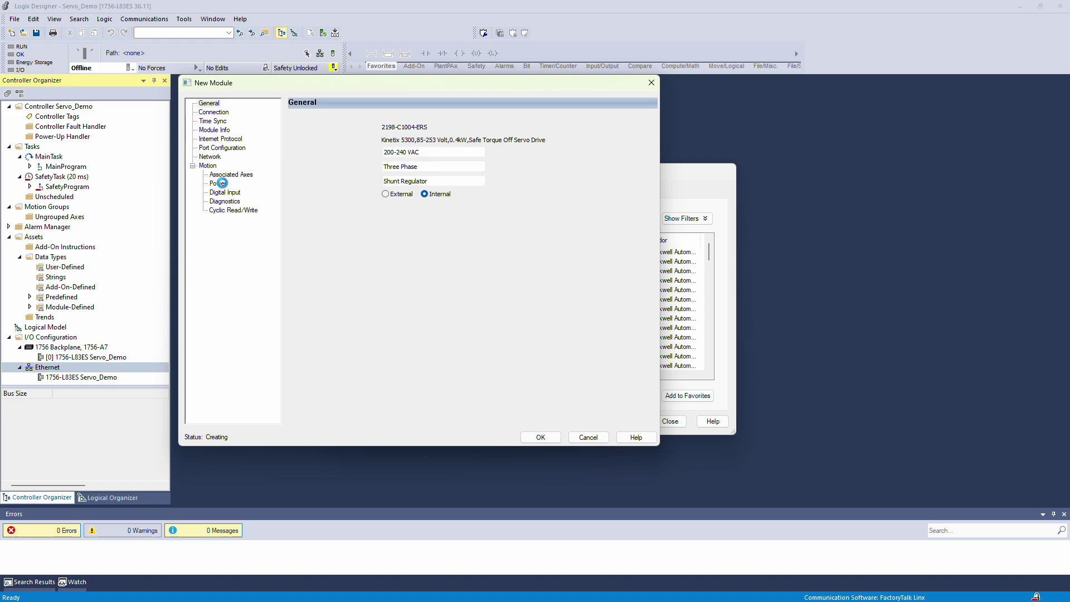
left_click(433, 152)
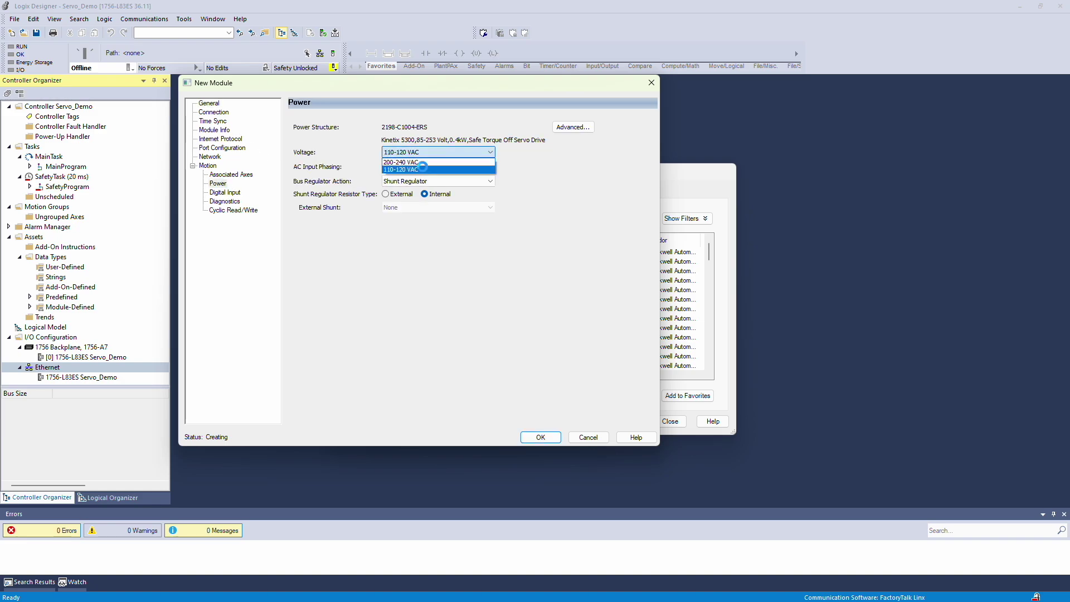
left_click(421, 169)
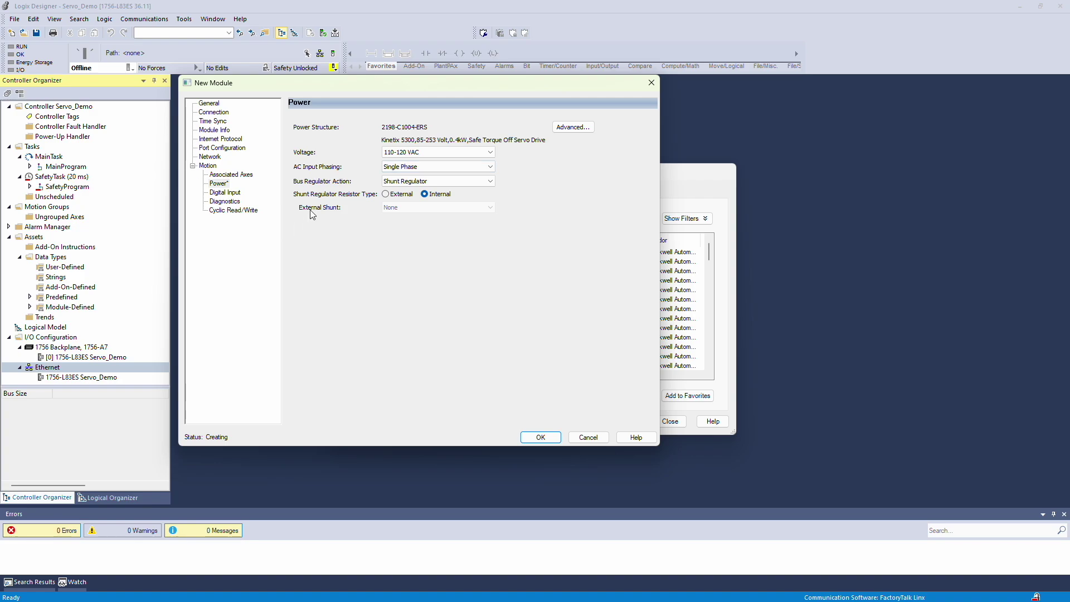
left_click(209, 103)
left_click(365, 159)
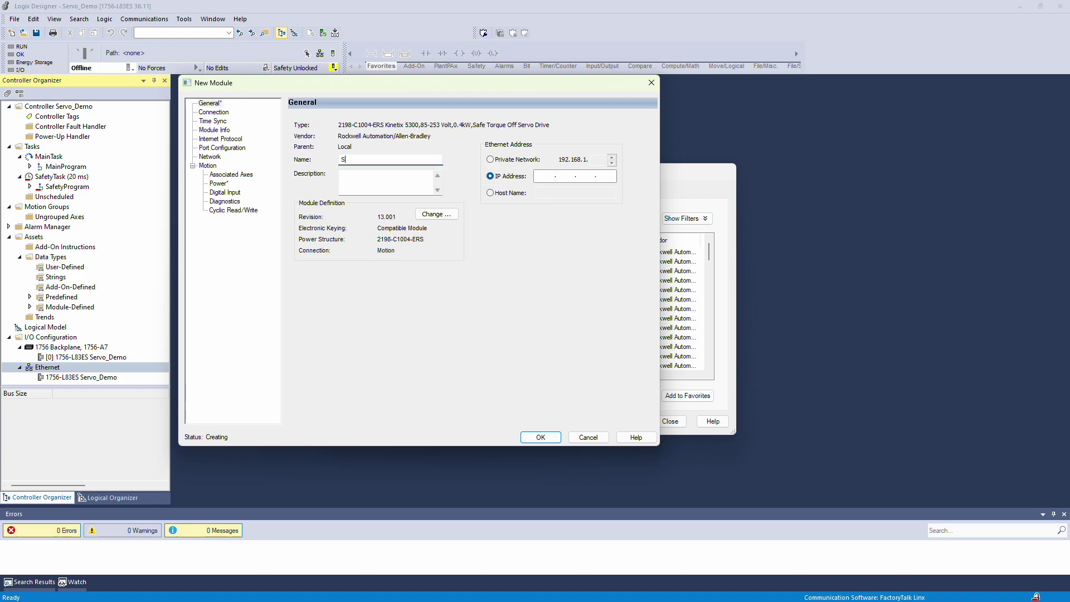
left_click(514, 161)
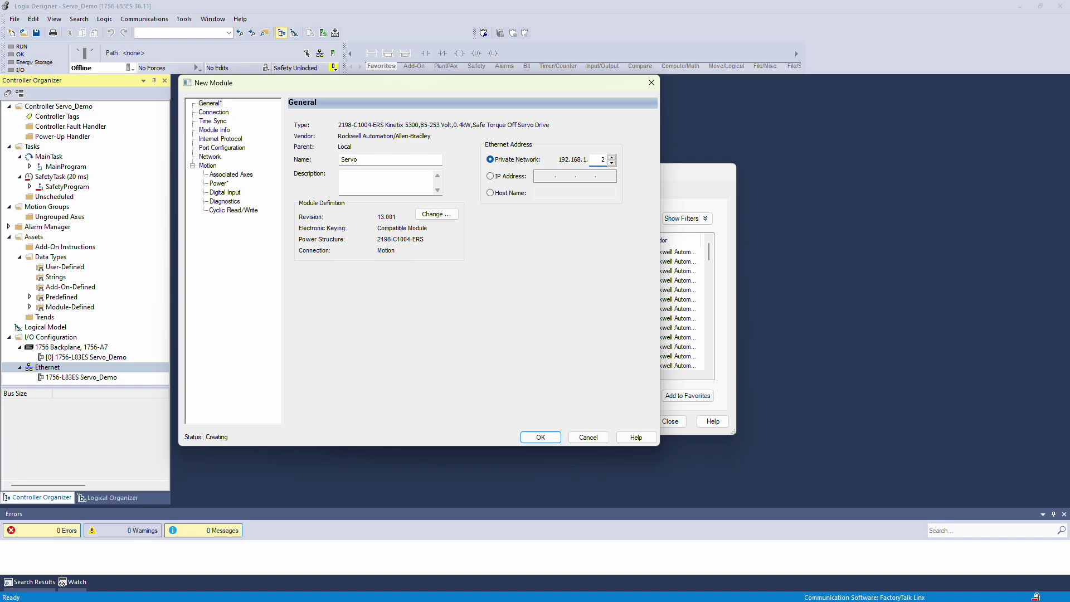
left_click(542, 440)
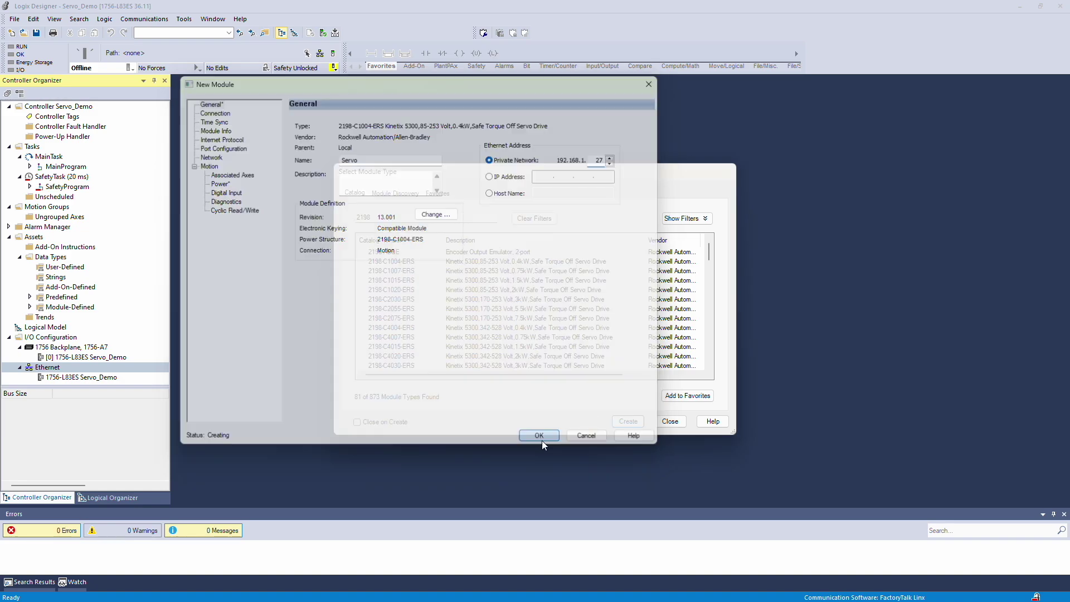
Create a new motion group named MotionGroup
left_click(669, 422)
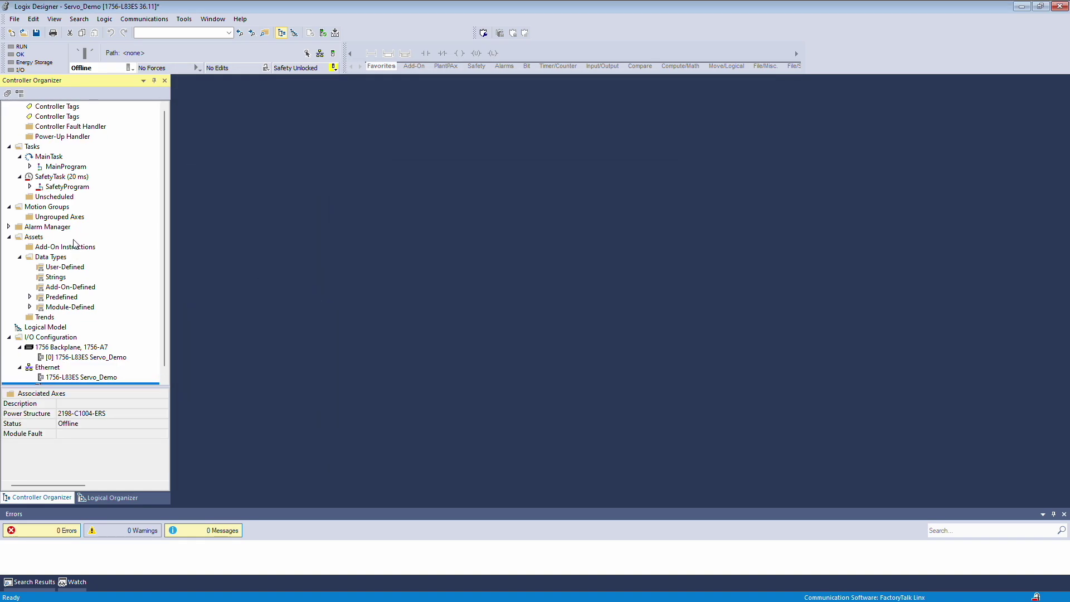
left_click(58, 207)
key("ctrl+w")
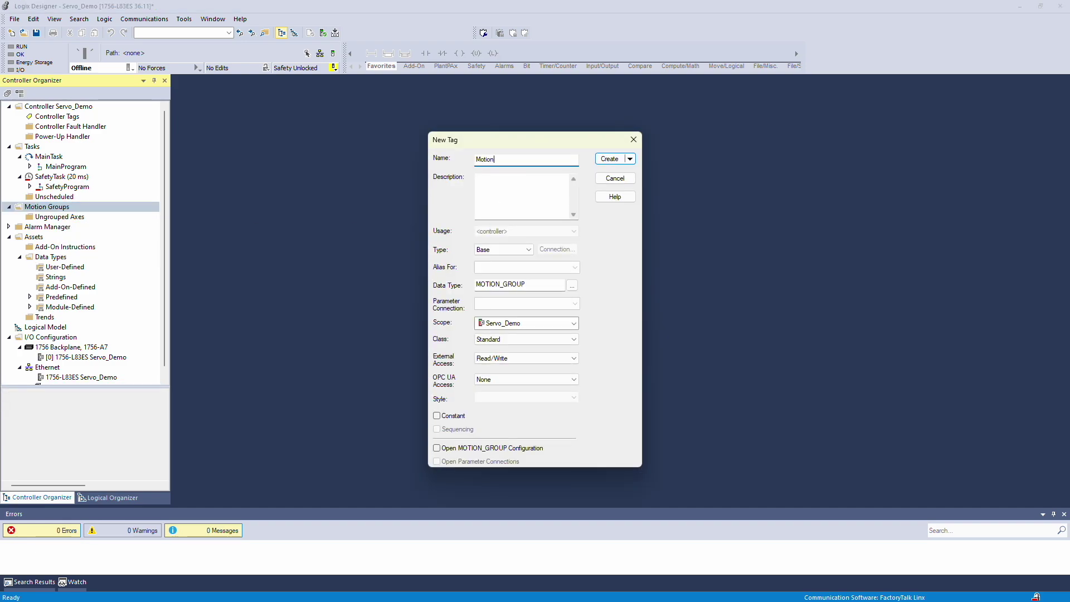
key("Return")
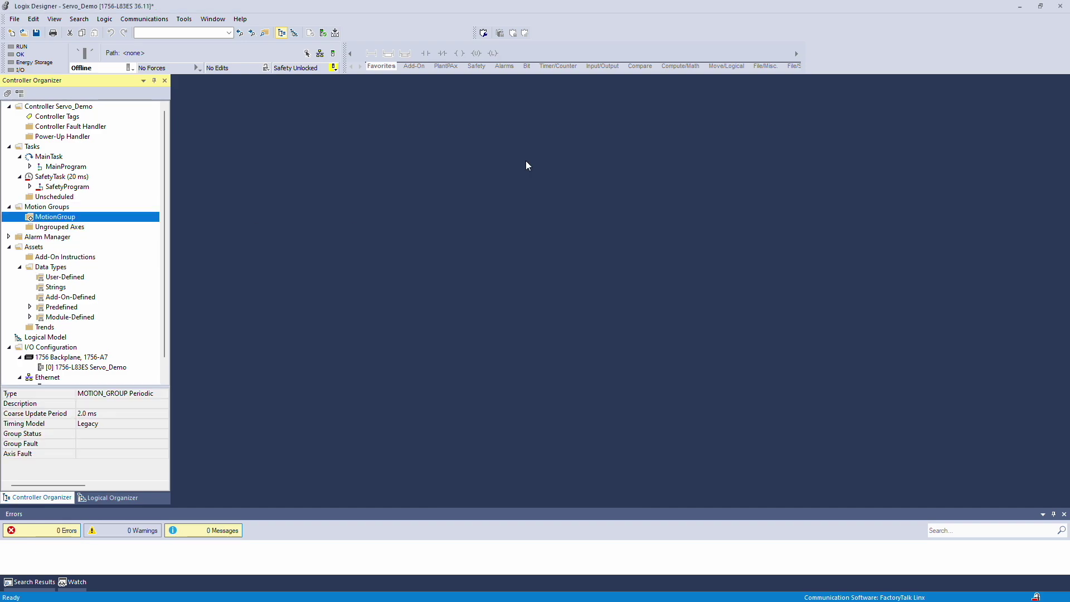
Add an AXIS_CIP_DRIVE axis named Axis to MotionGroup and open its properties
right_click(56, 218)
mouse_move(101, 222)
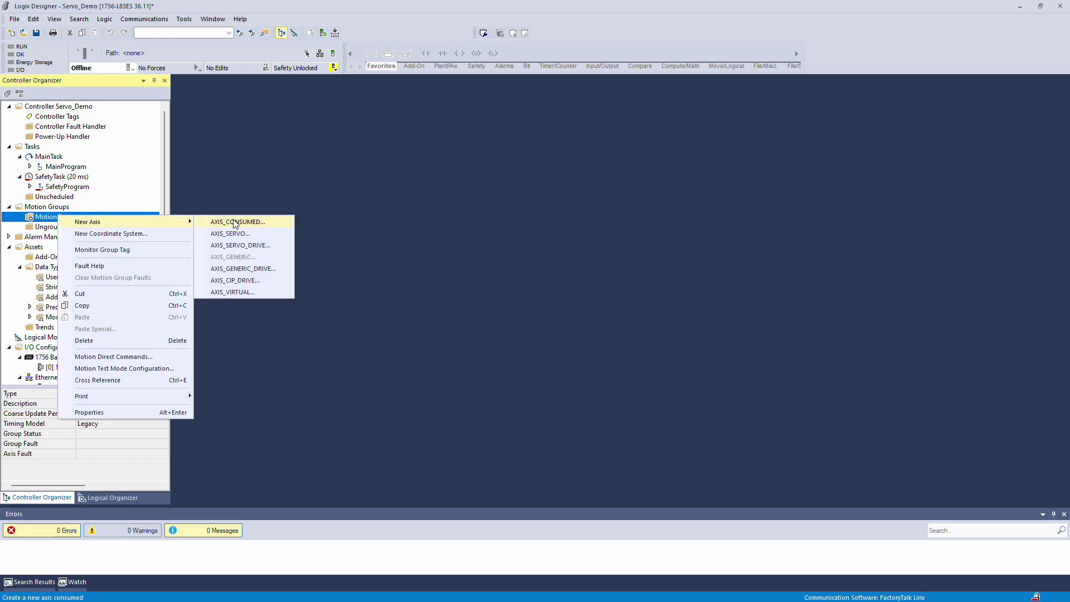
left_click(260, 281)
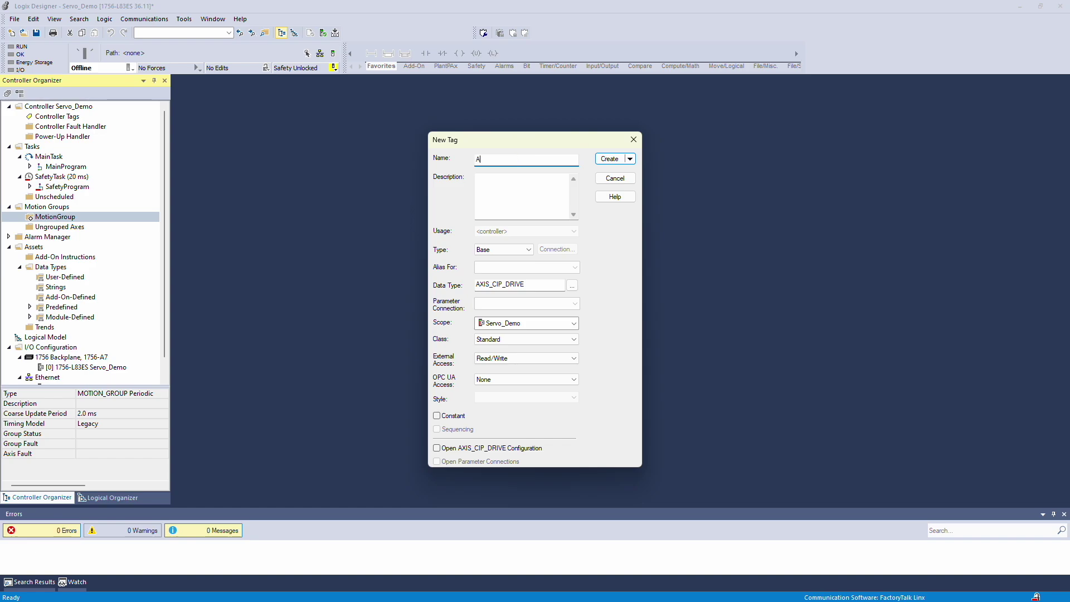
type("Axis")
key("Return")
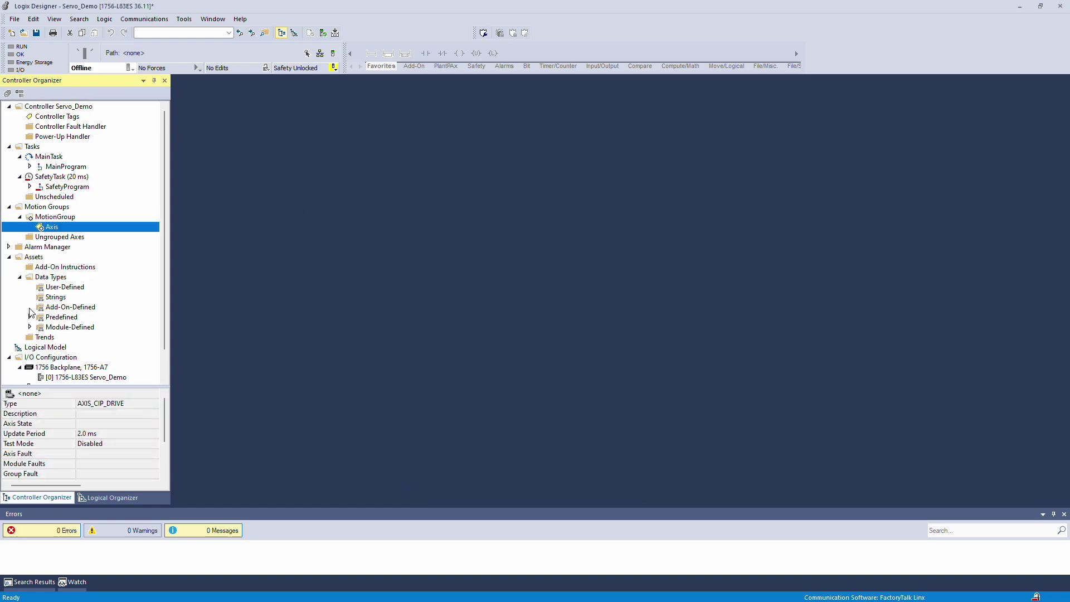
right_click(52, 227)
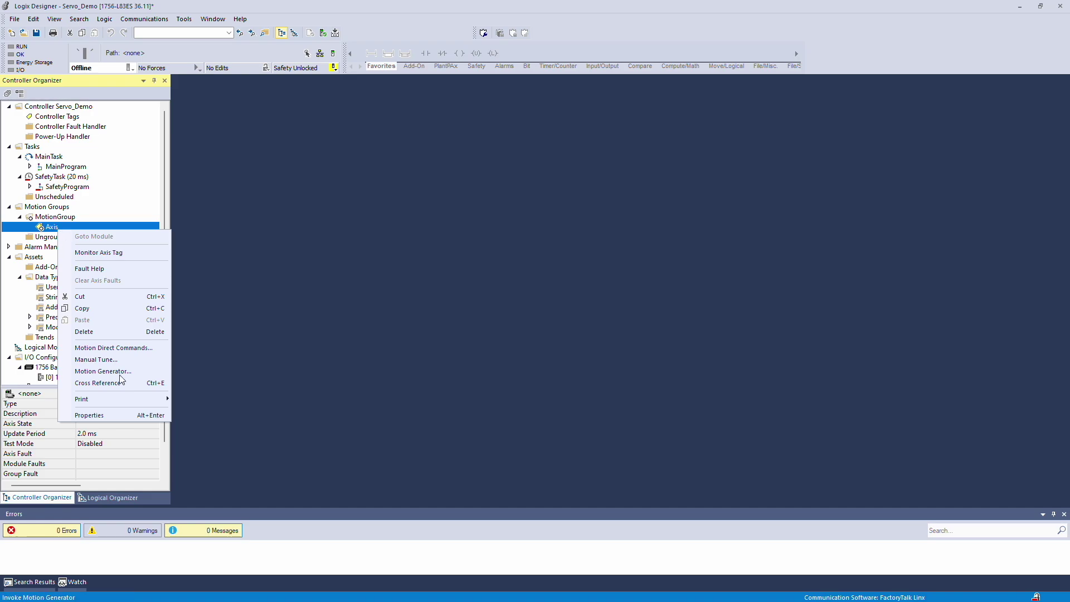
left_click(89, 415)
Associate the axis with the Servo drive and use the MPL-A230P-Vxx2 catalog motor
left_click(550, 326)
left_click(535, 343)
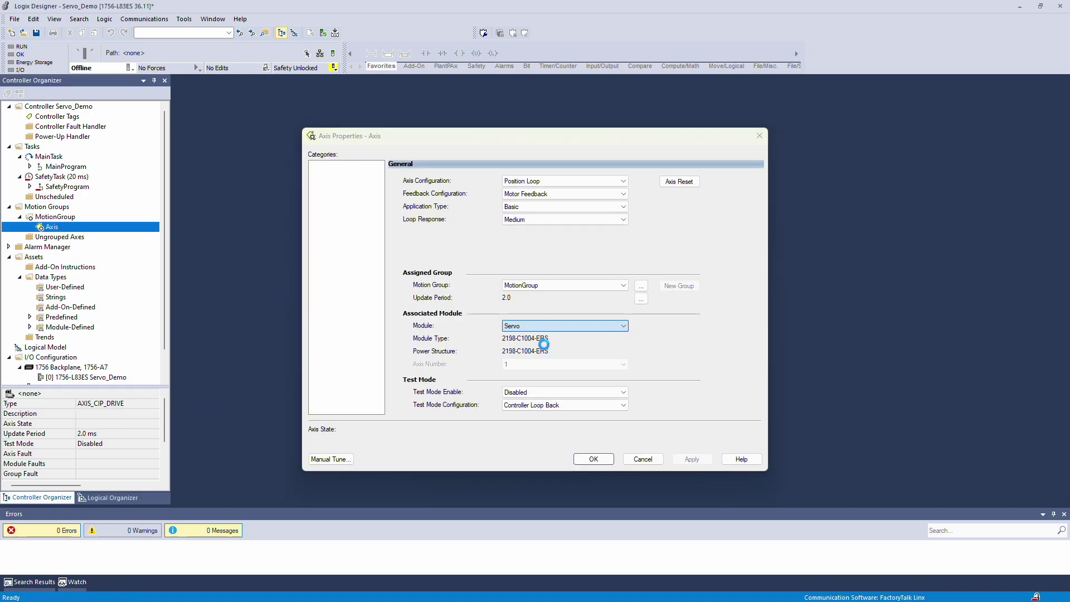
left_click(333, 174)
left_click(524, 181)
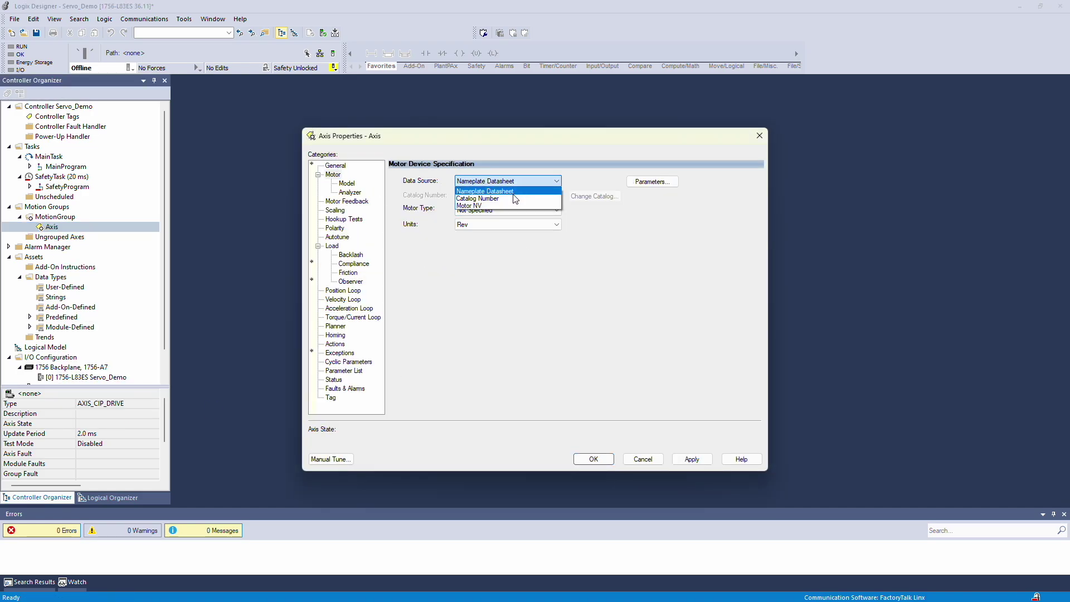
left_click(505, 197)
left_click(598, 196)
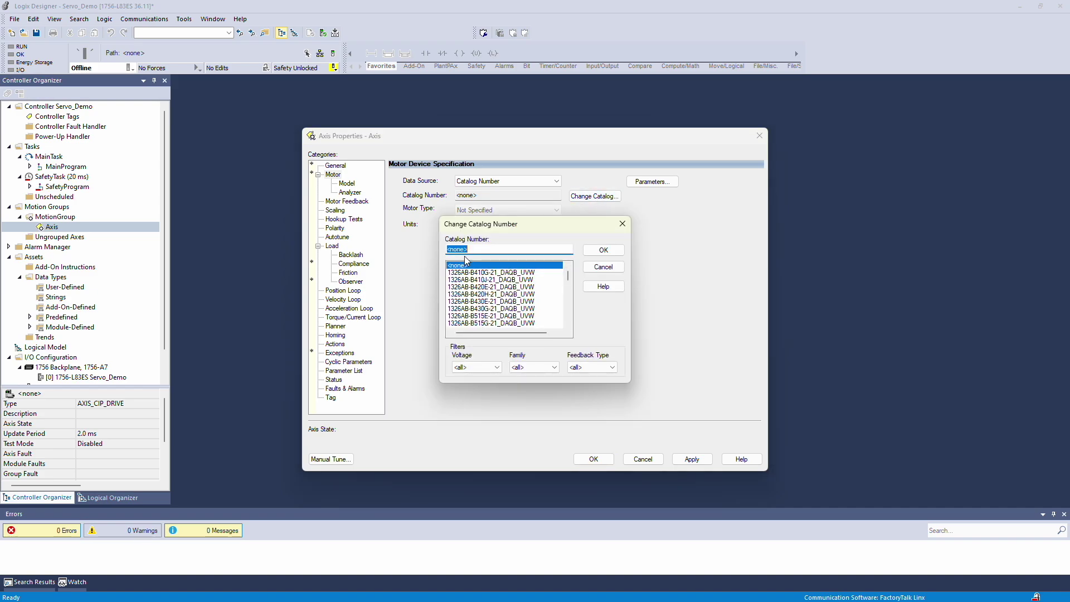
type("MPL-A")
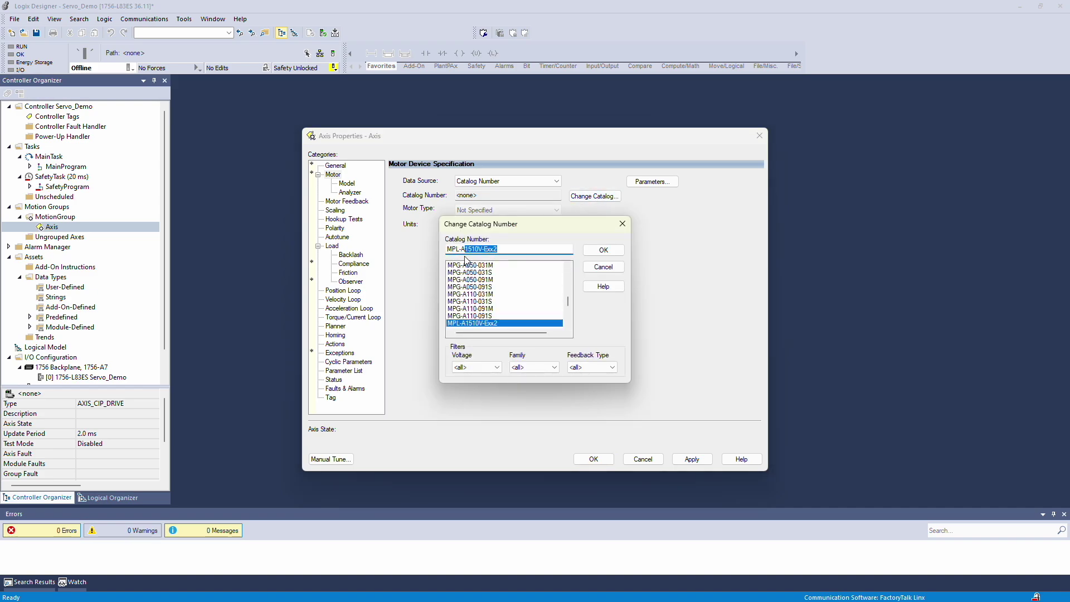
type("230P")
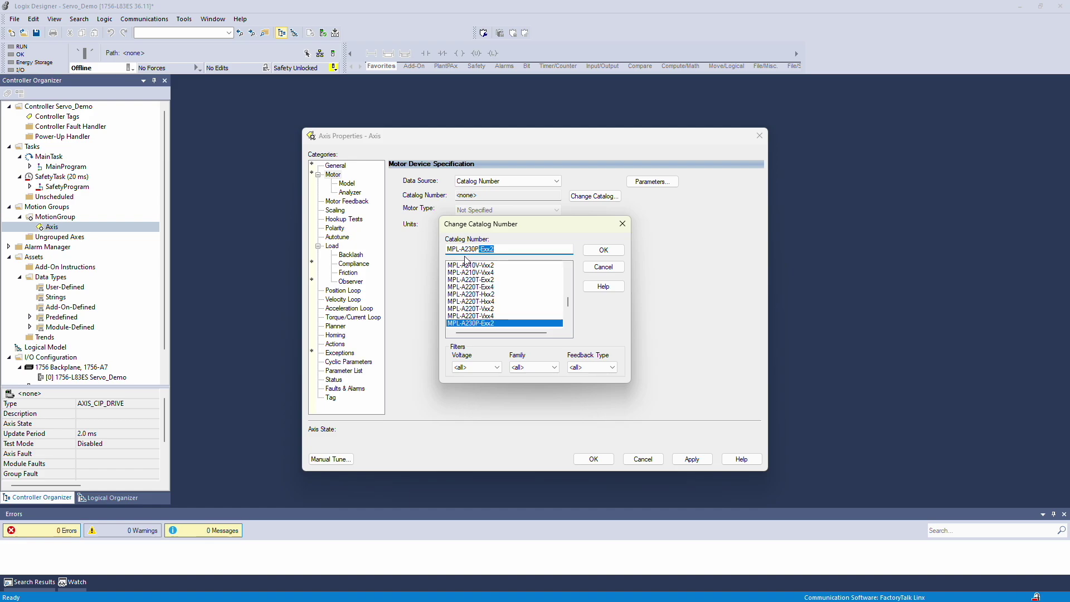
type("-V")
left_click(502, 333)
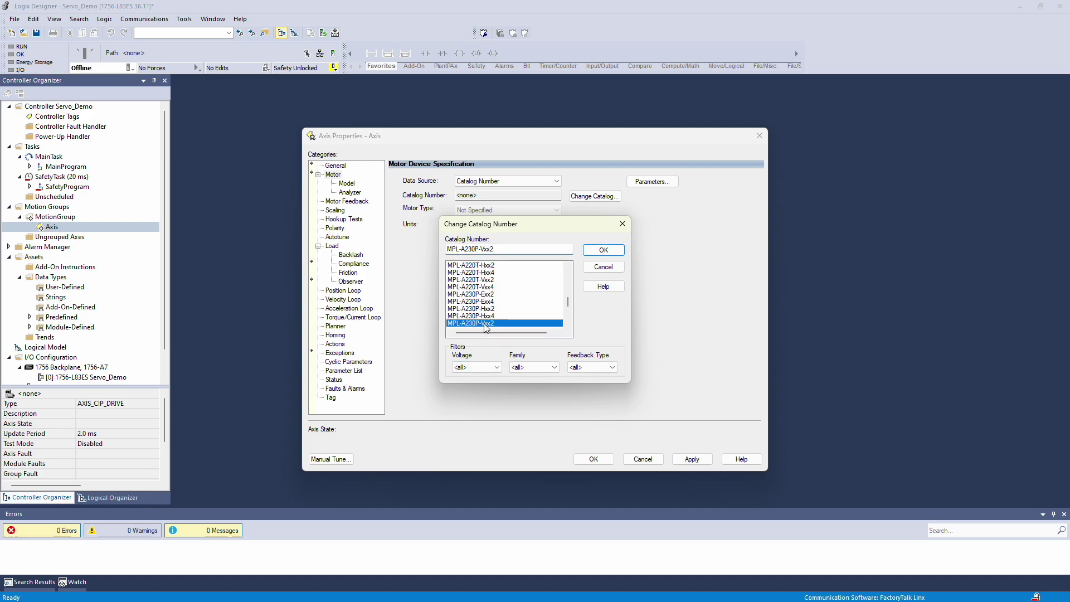
left_click(603, 250)
Scale the Direct Coupled Rotary axis at 360 Degrees per motor revolution and apply
left_click(336, 210)
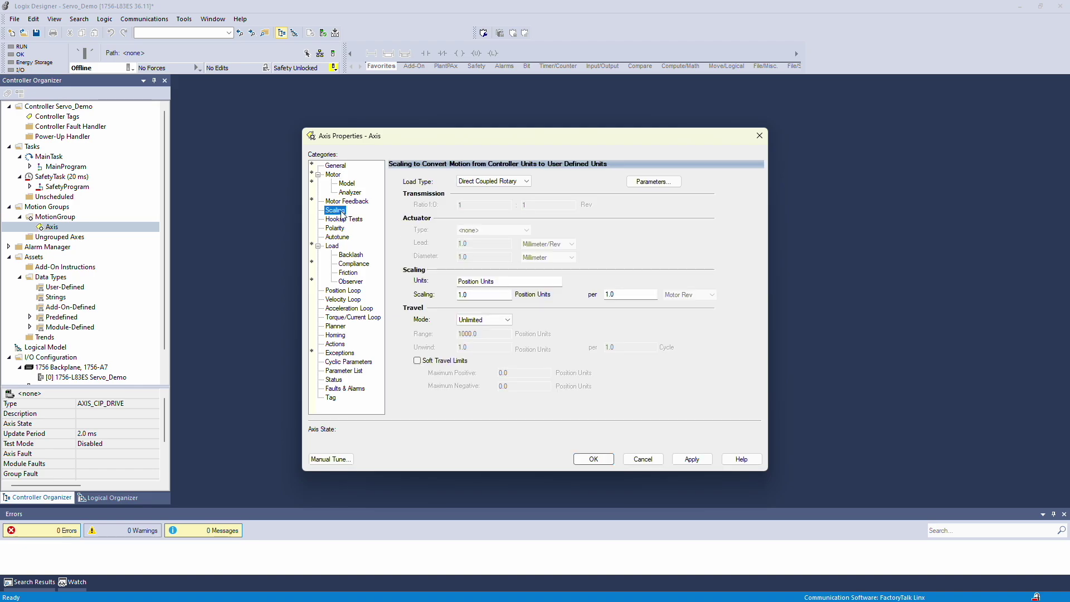
left_click(516, 182)
left_click(483, 191)
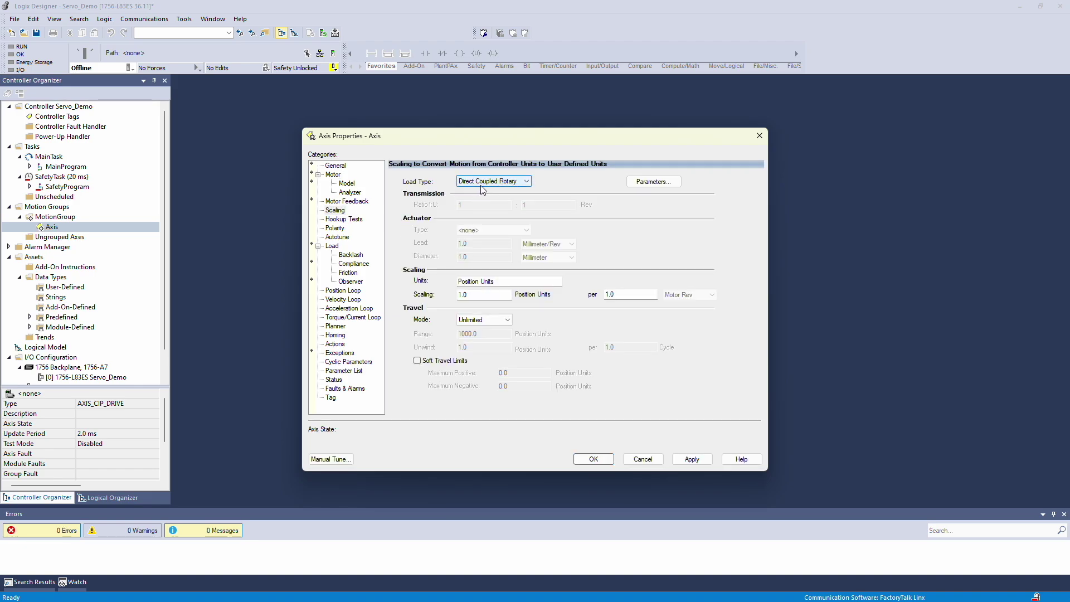
left_click(464, 295)
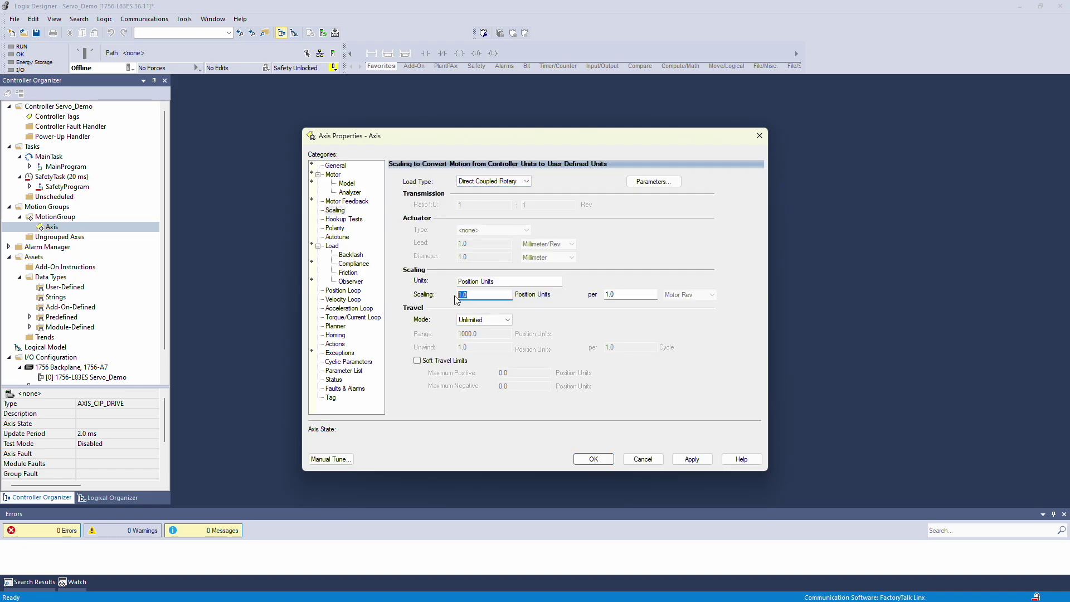
type("360")
key("shift+Tab")
type("Degre")
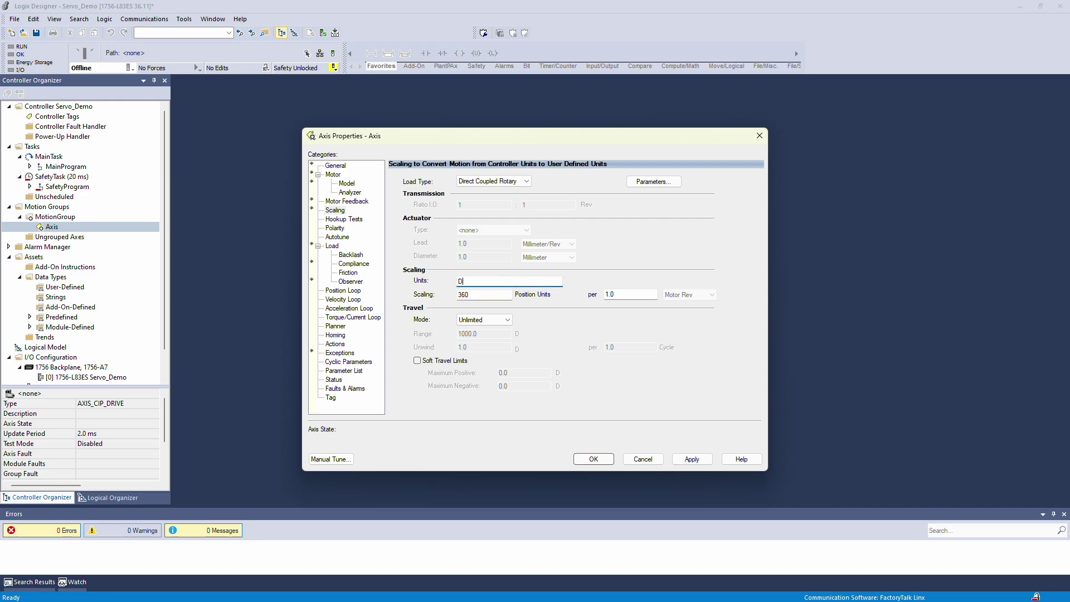
left_click(689, 459)
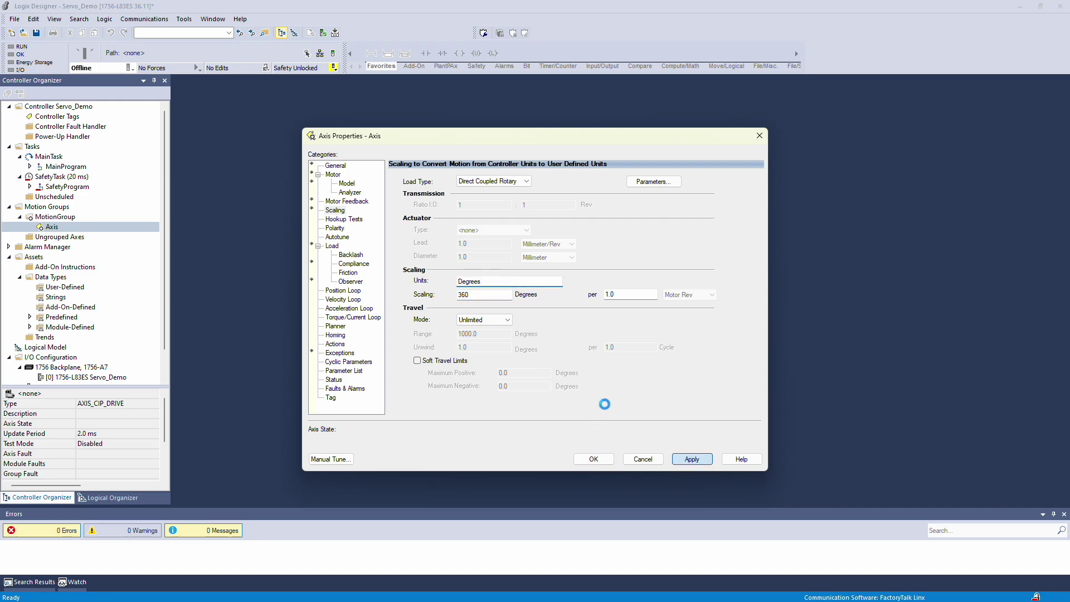
left_click(581, 457)
Open MainRoutine under MainProgram and delete the empty rung 0
scroll(118, 301, "down", 1)
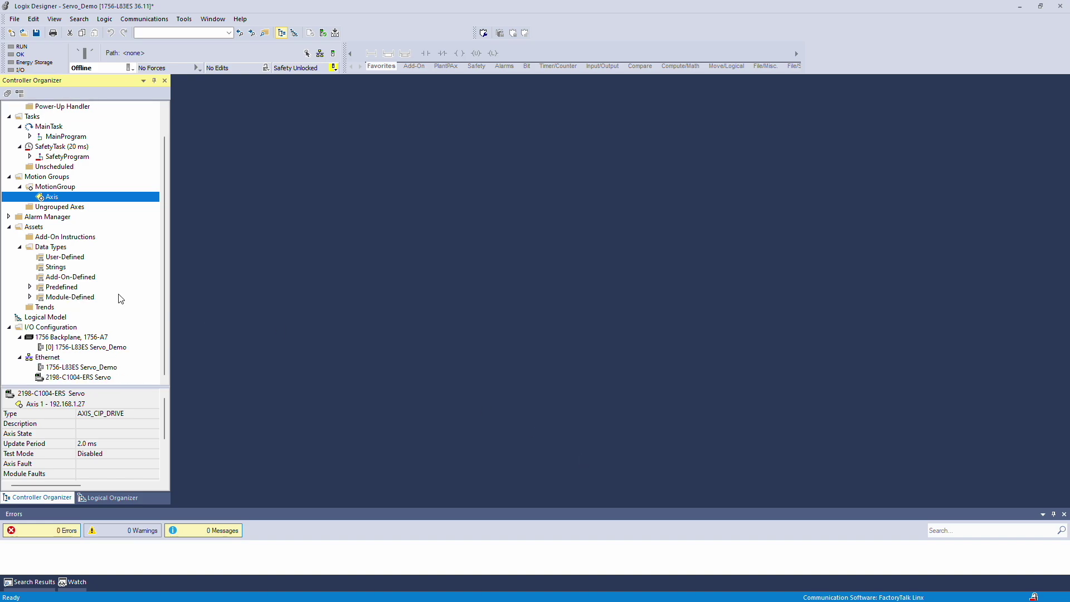
scroll(118, 298, "up", 1)
left_click(30, 167)
left_click(71, 190)
double_click(71, 191)
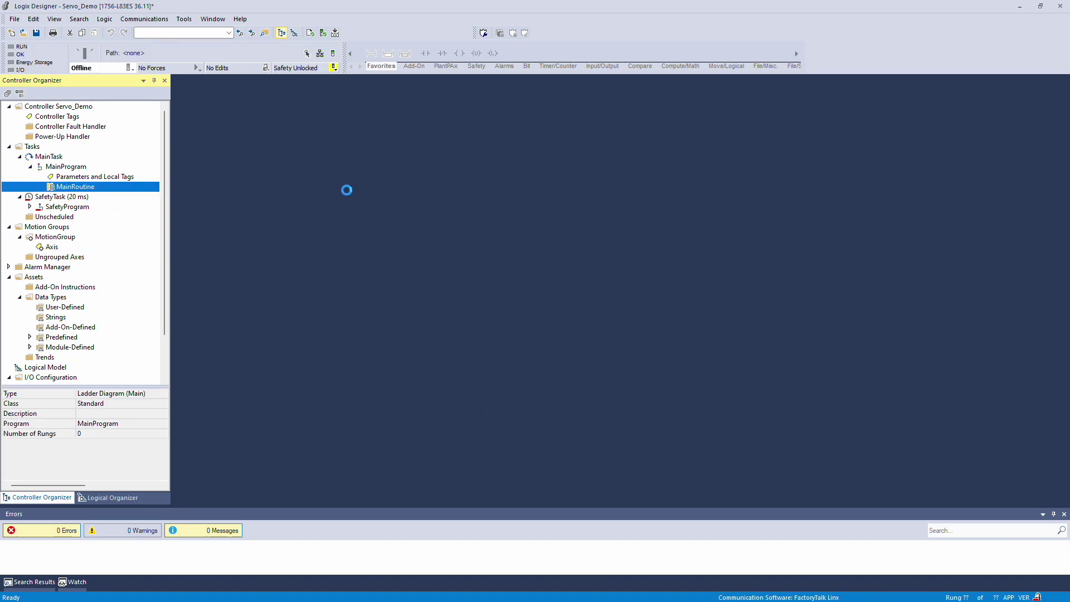
key("Delete")
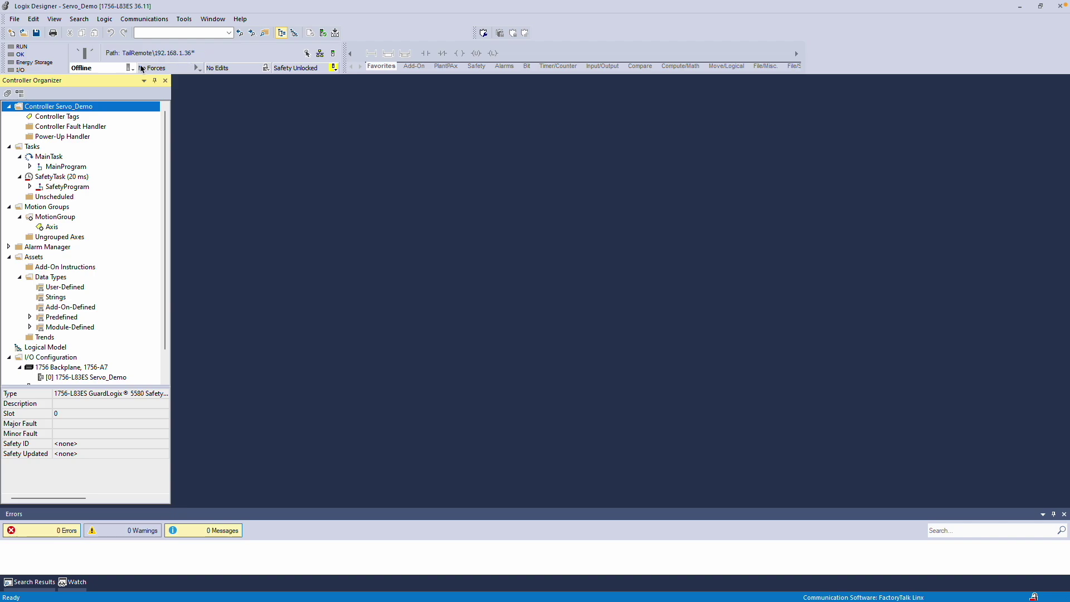
Download the project to the controller and return it to Remote Run
left_click(133, 69)
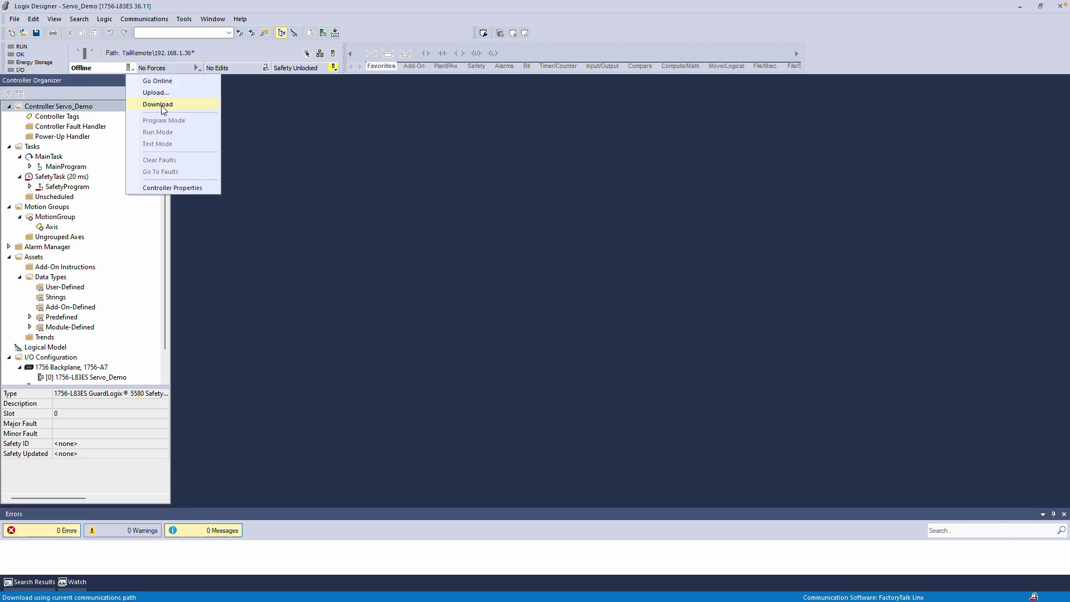
left_click(146, 103)
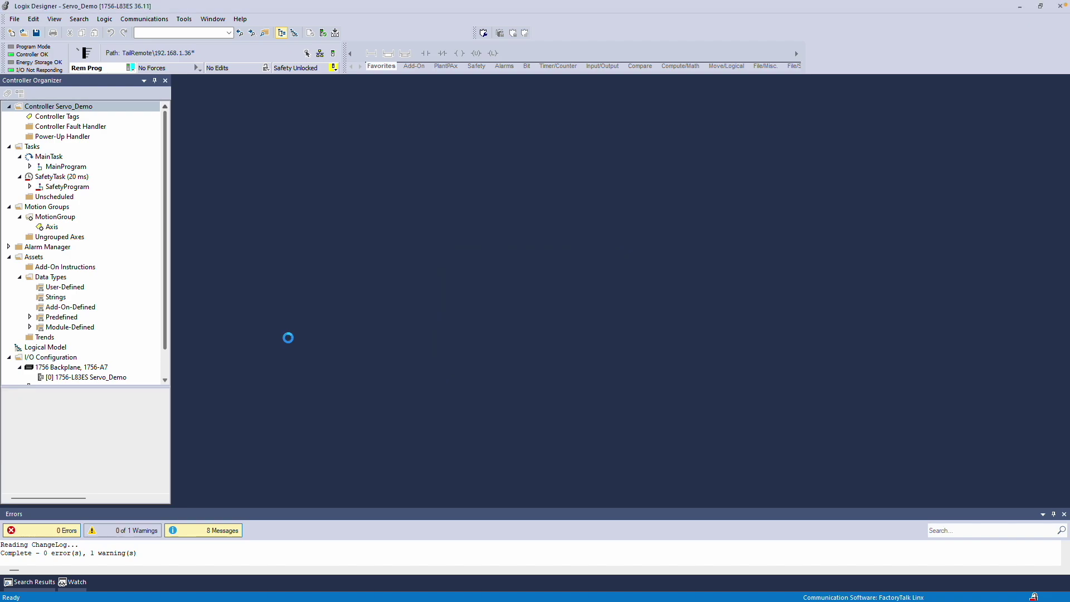
left_click(574, 330)
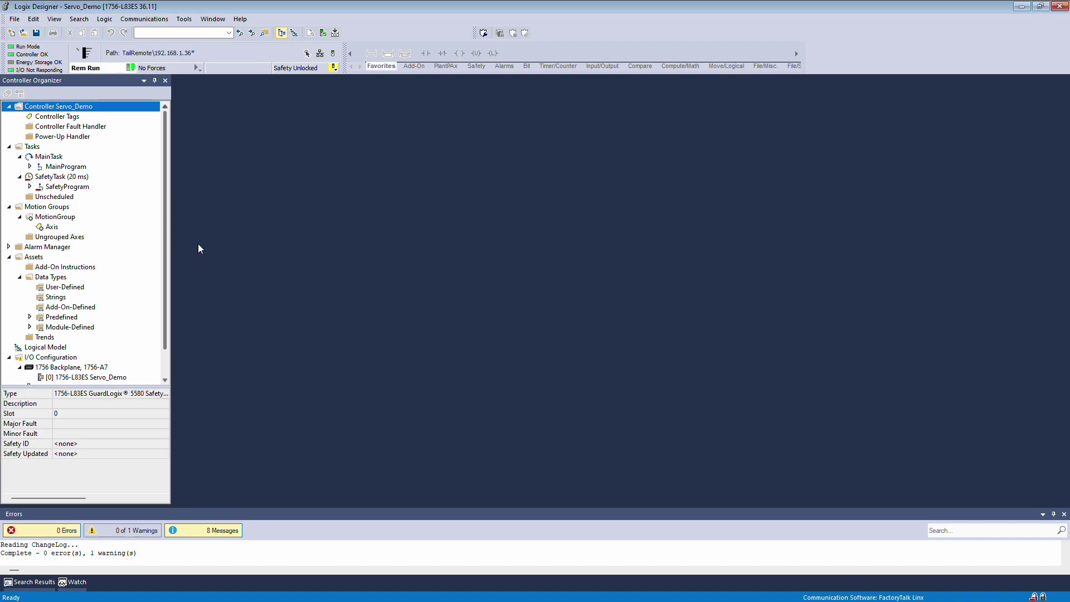
Check the Servo drive's IO Faulted status, then open the Servo_Demo controller properties
scroll(163, 223, "down", 1)
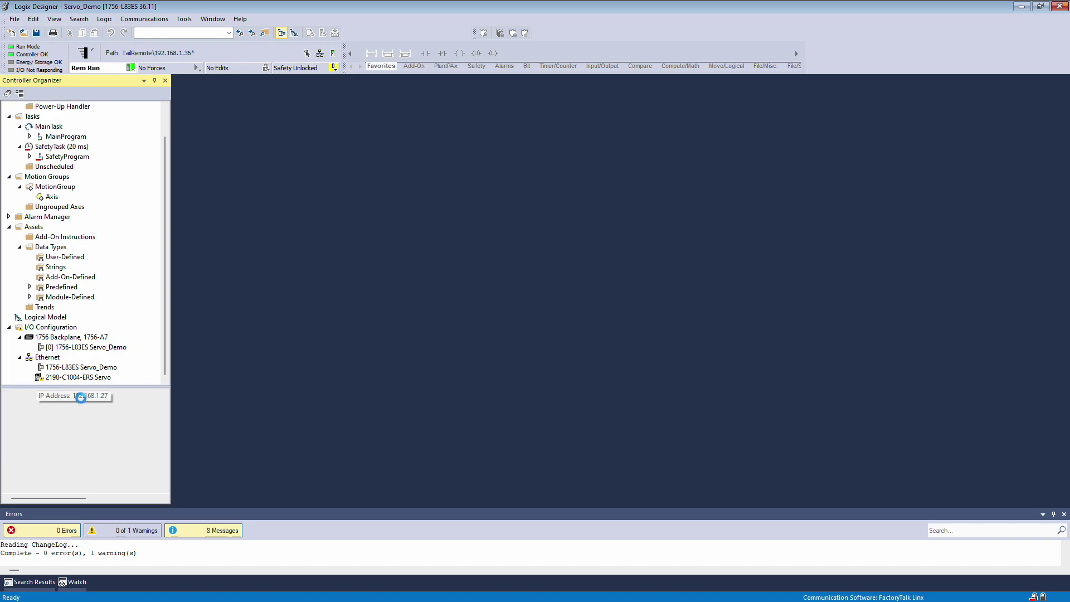
left_click(49, 380)
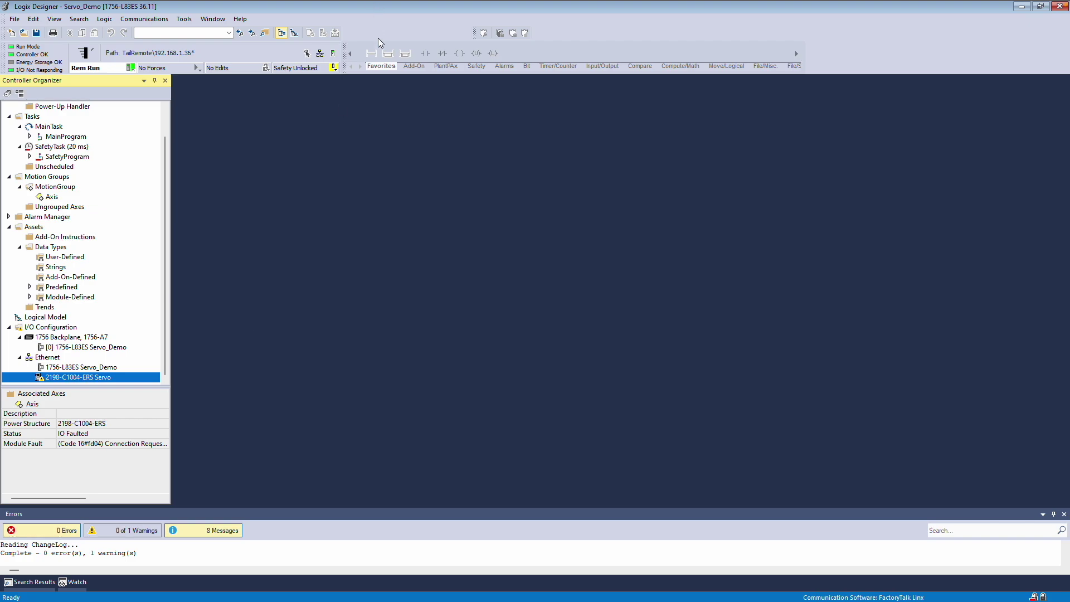
left_click(333, 53)
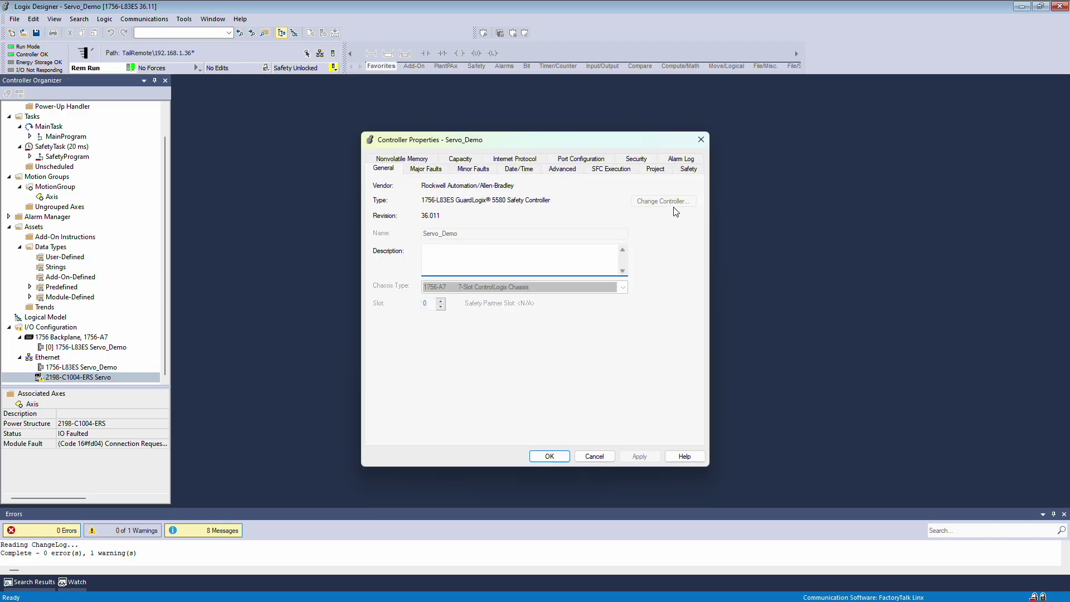
Enable Time Synchronization on the Date/Time tab, apply it, and select Axis to verify no faults
left_click(519, 169)
left_click(397, 301)
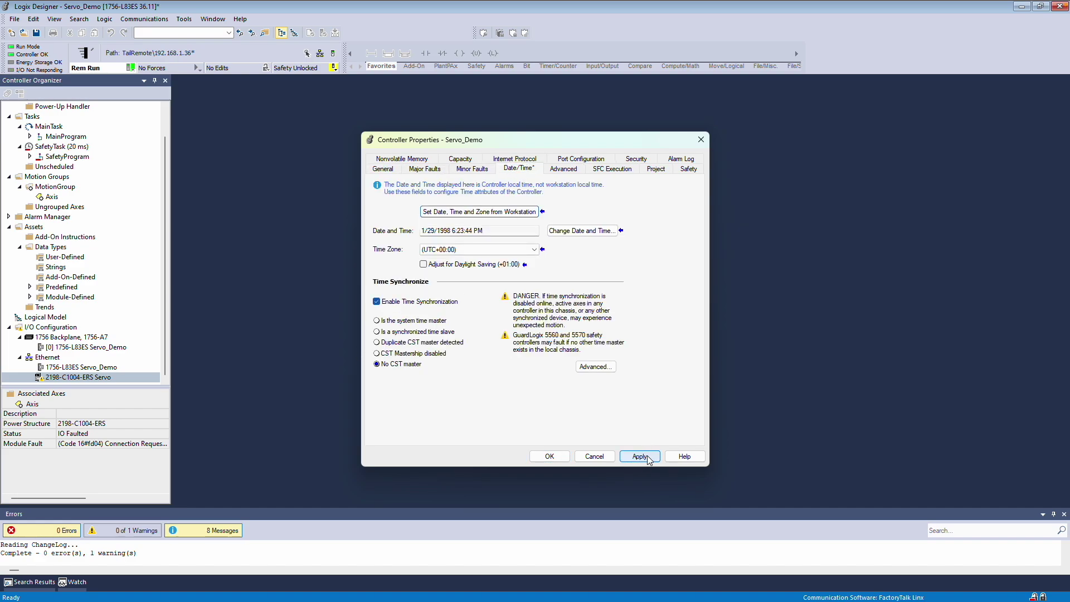
left_click(640, 456)
left_click(550, 456)
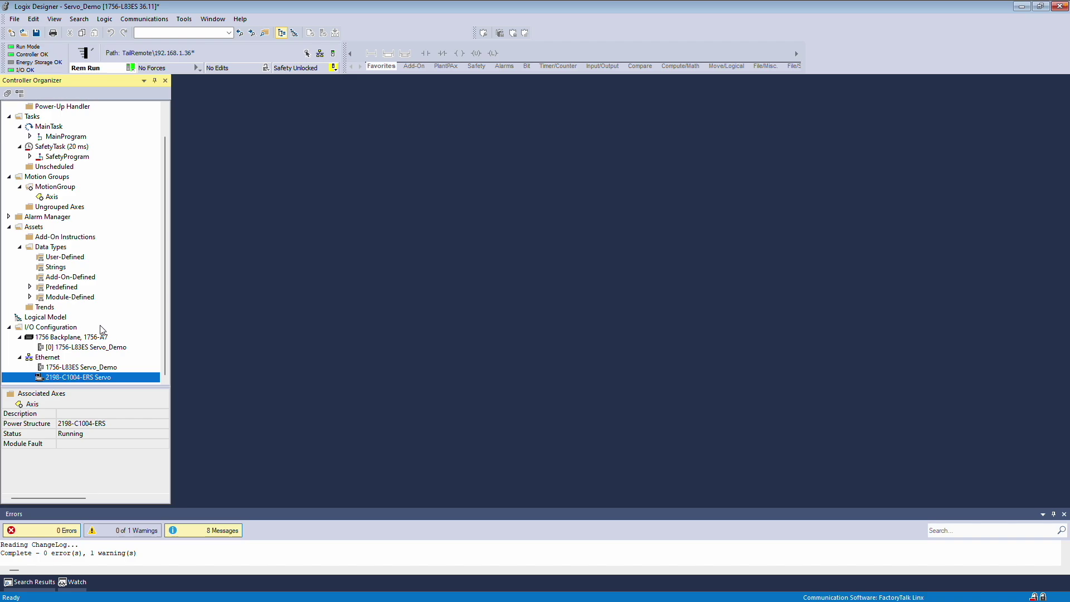
scroll(102, 330, "up", 1)
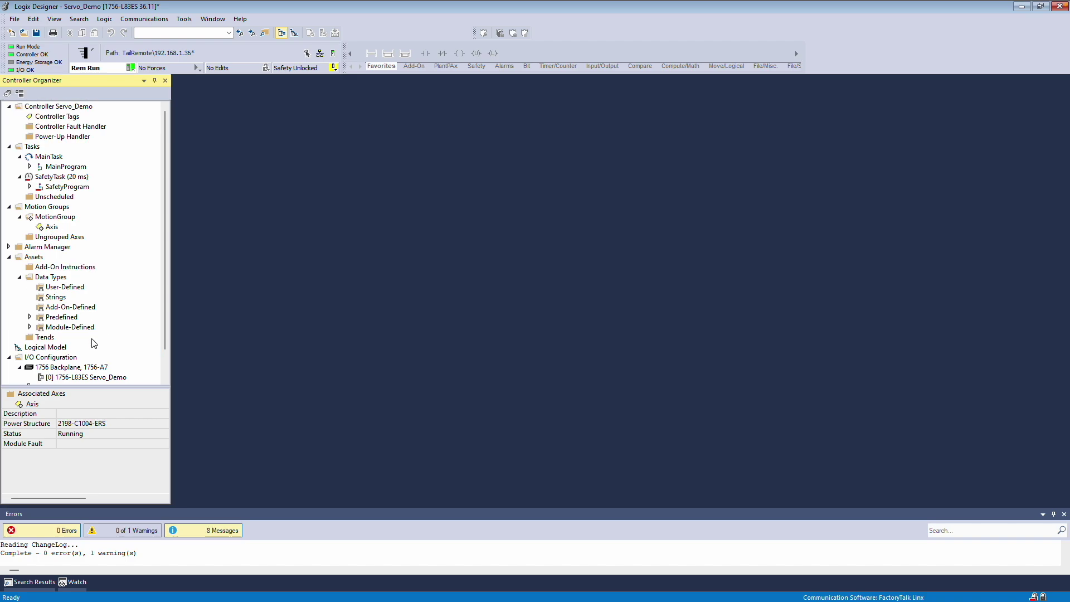
scroll(94, 344, "down", 1)
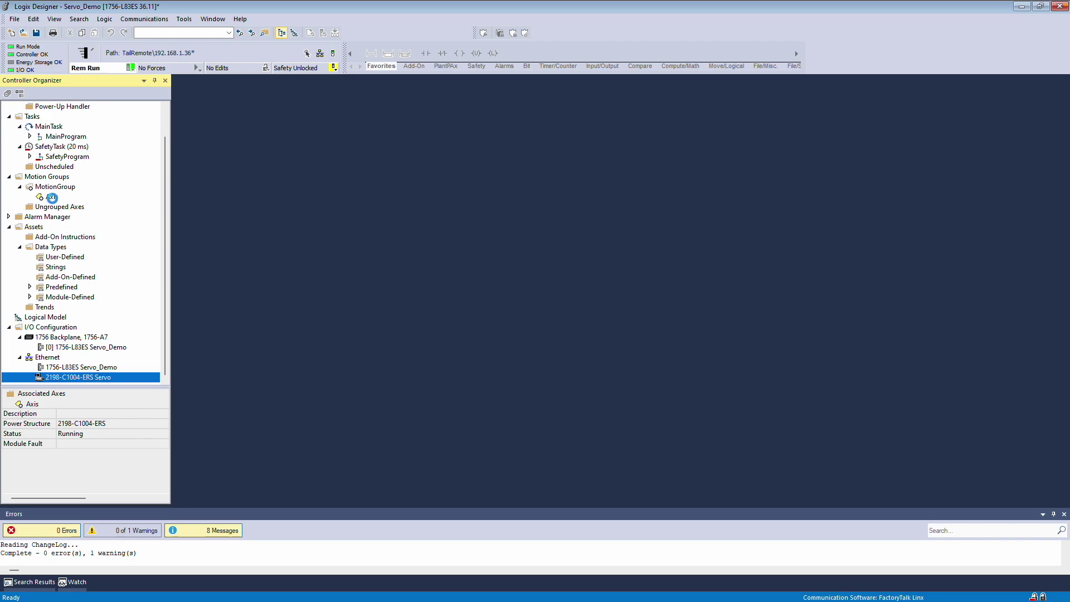
left_click(52, 198)
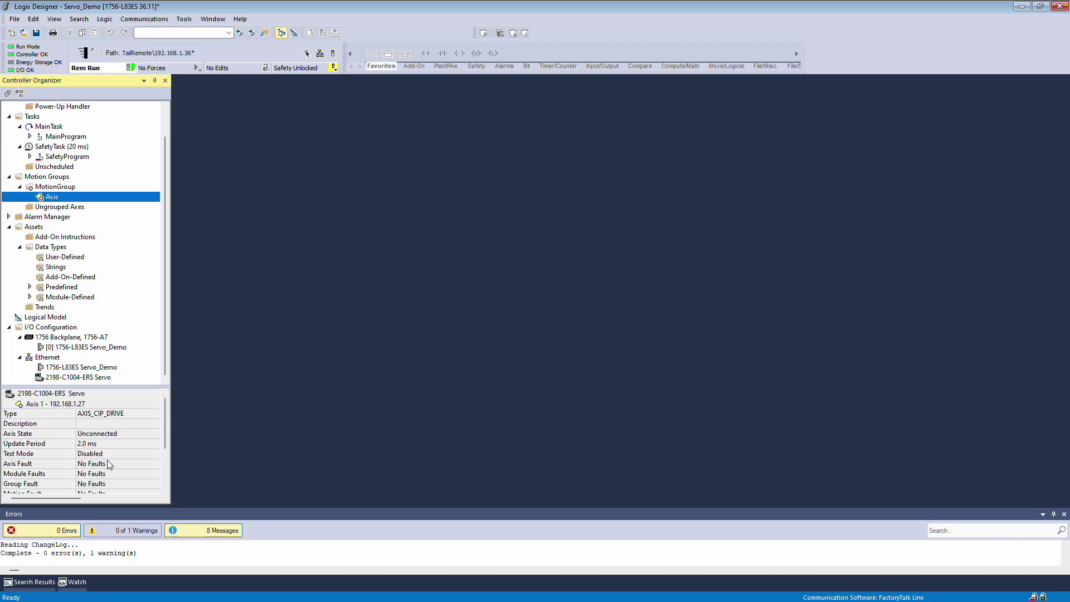
Execute Motion Servo On (MSO) for Axis from Motion Direct Commands
right_click(59, 199)
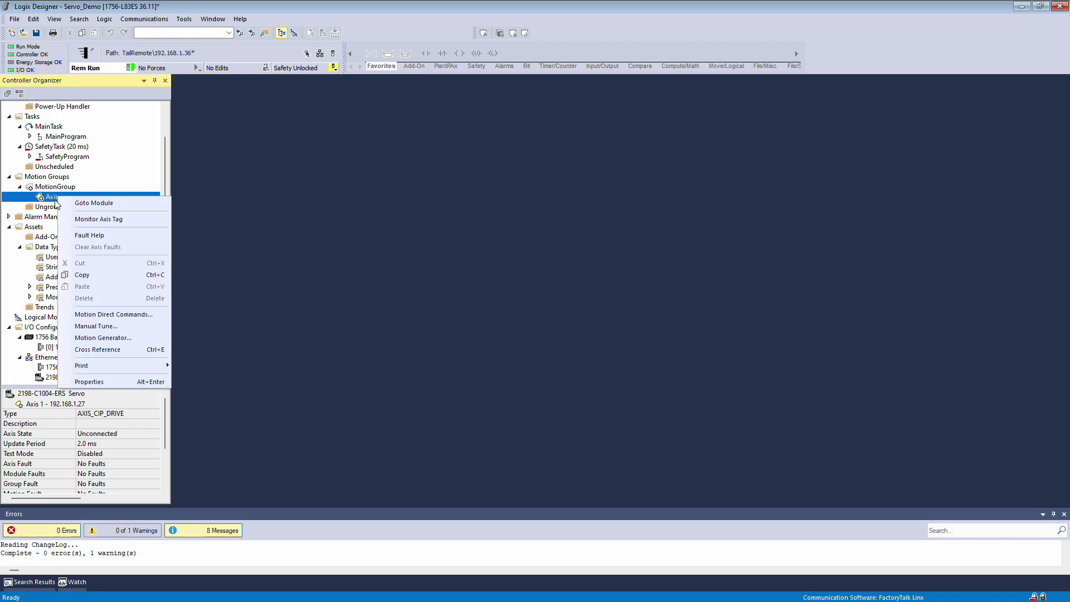
left_click(129, 314)
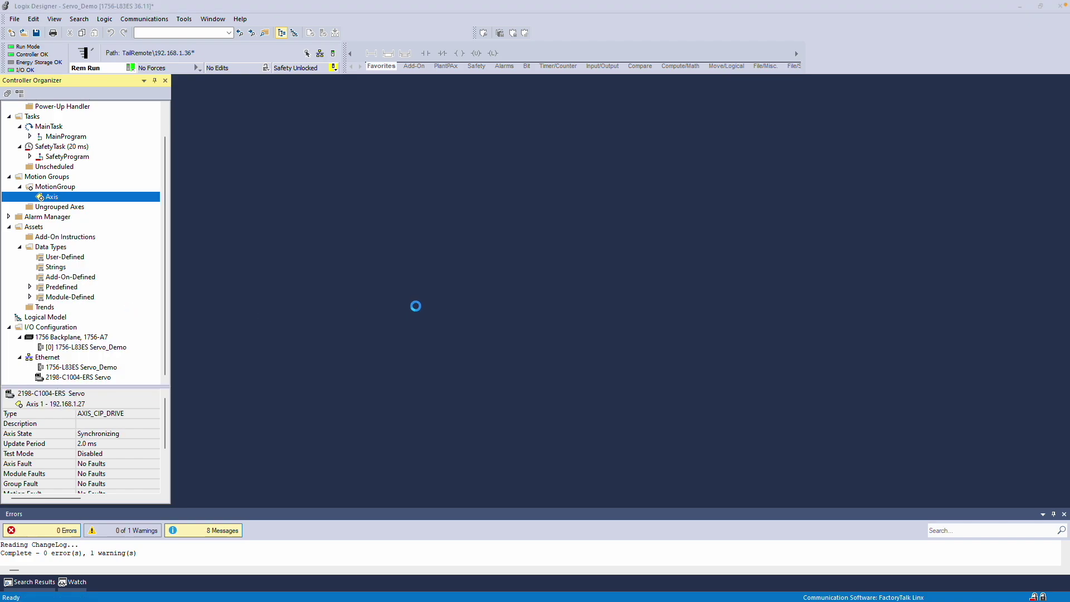
left_click_drag(564, 163, 488, 161)
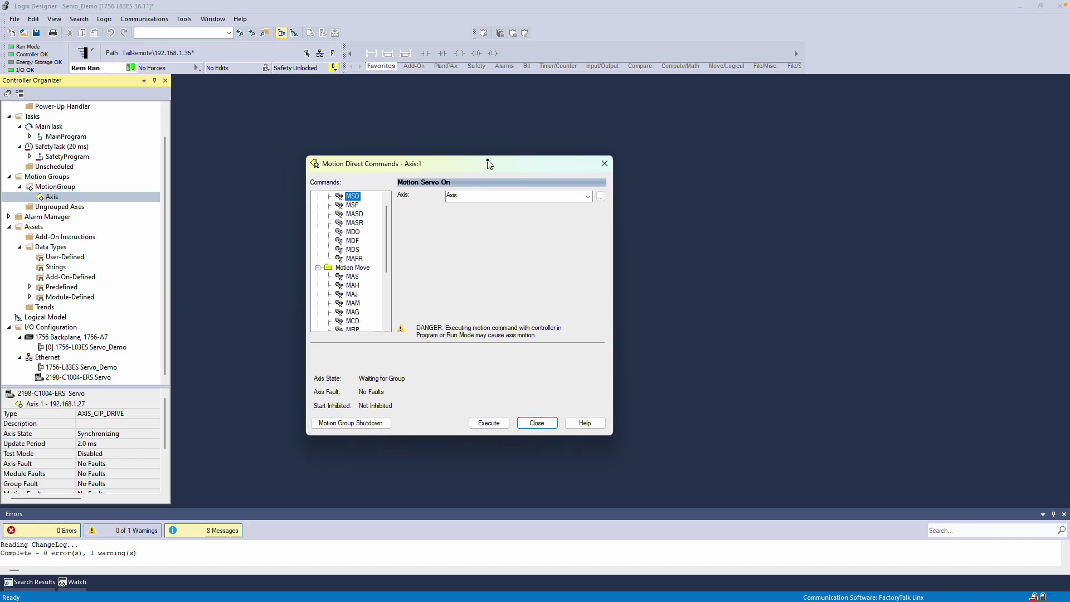
scroll(346, 212, "up", 1)
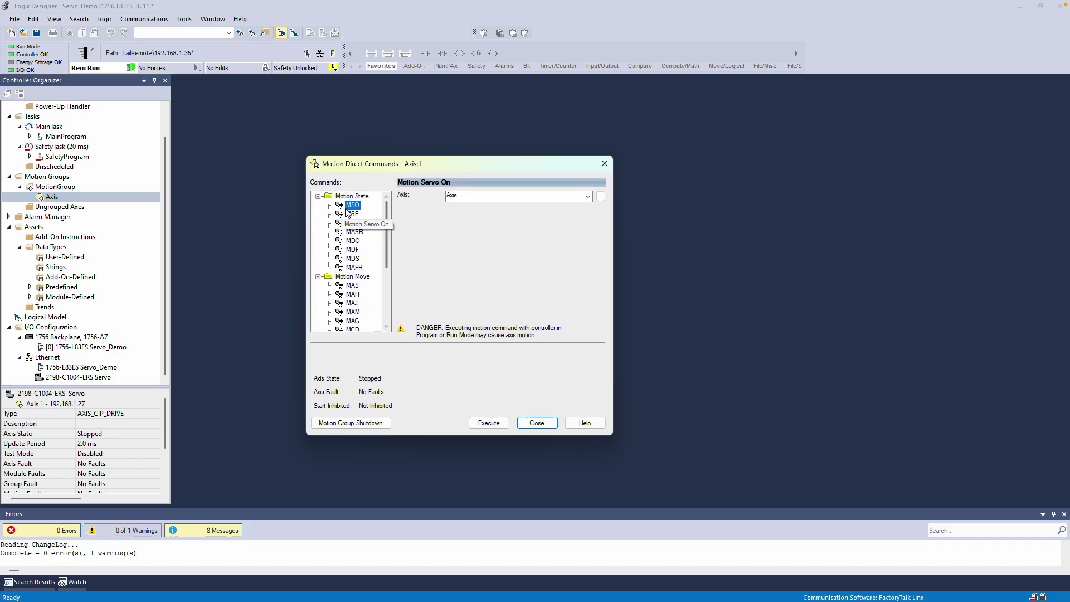
left_click(489, 423)
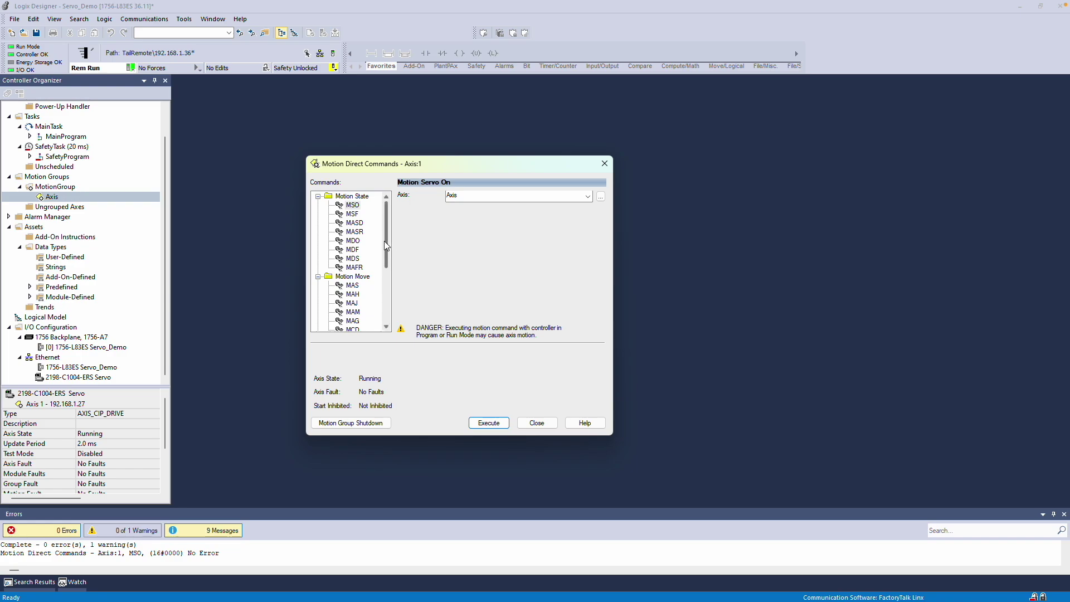
left_click(352, 312)
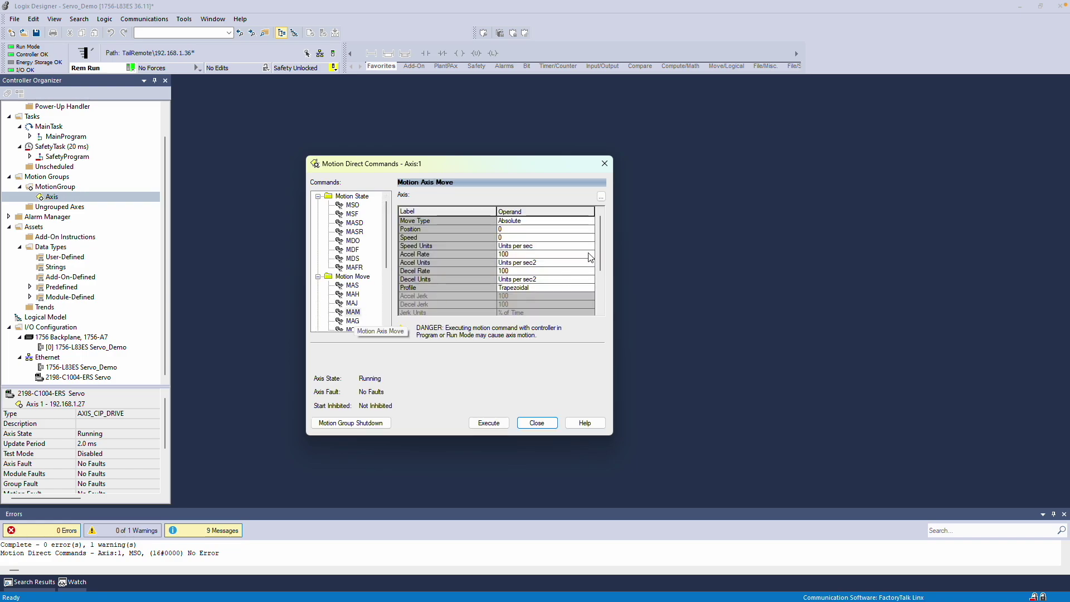
Keep the move type Absolute and set speed, accel and decel units to % of Maximum
left_click(556, 223)
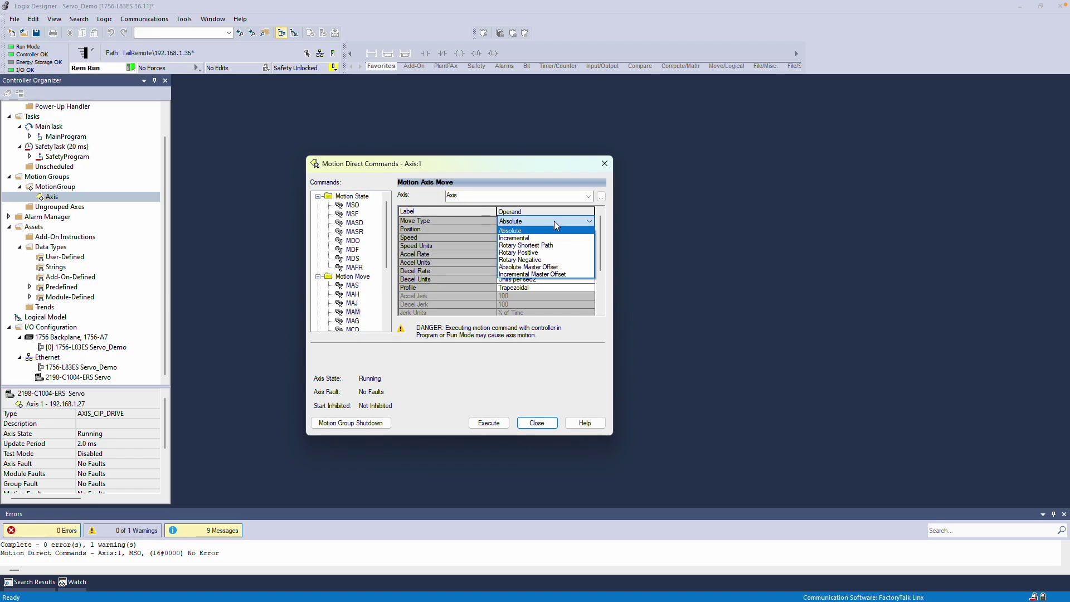
left_click(511, 230)
left_click(510, 229)
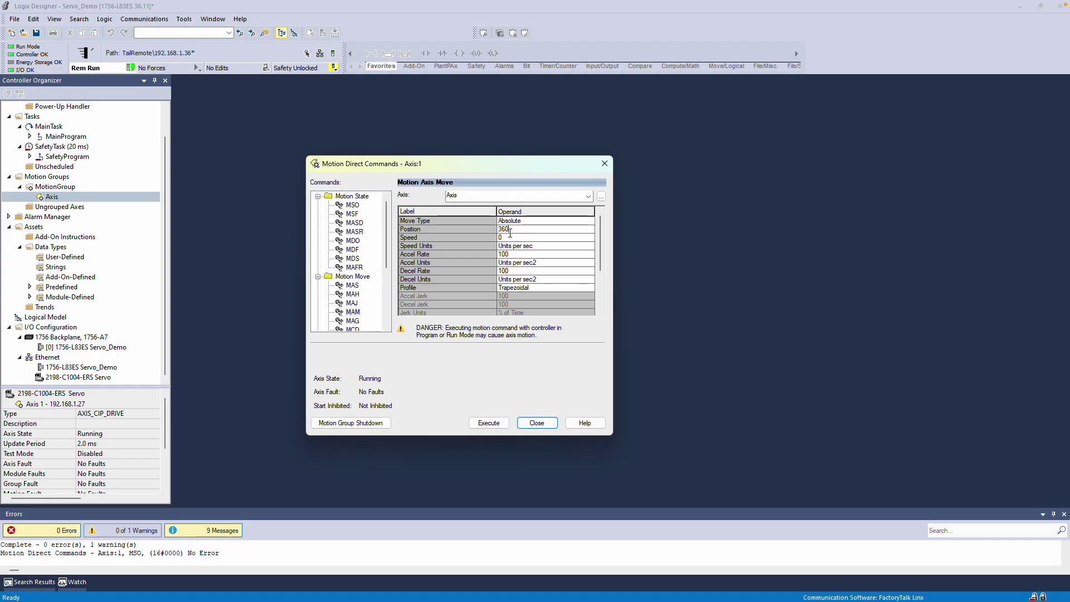
left_click(521, 247)
left_click(529, 264)
left_click(532, 266)
left_click(529, 279)
left_click(529, 279)
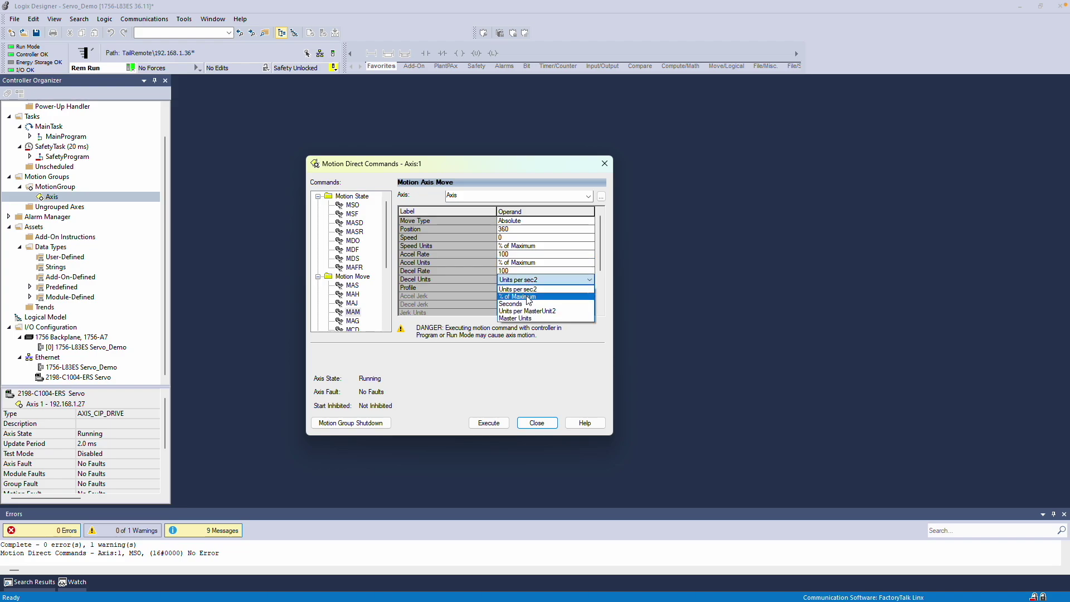
left_click(520, 296)
Enter position 360, speed 30, accel and decel rates 1, and execute the move
left_click(514, 271)
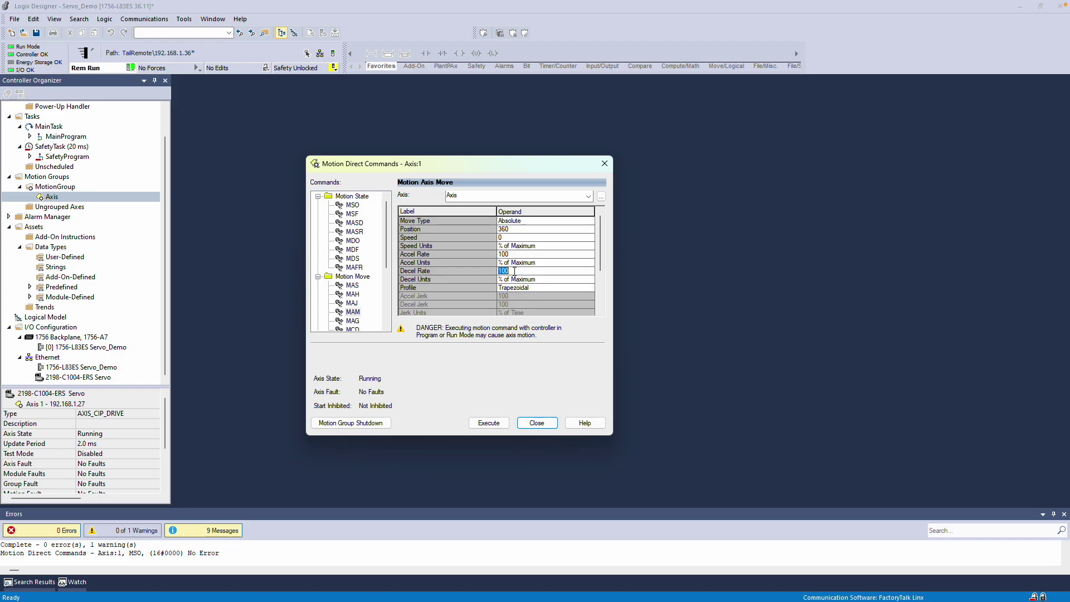
type("1")
double_click(514, 254)
type("1")
left_click(514, 237)
left_click(511, 229)
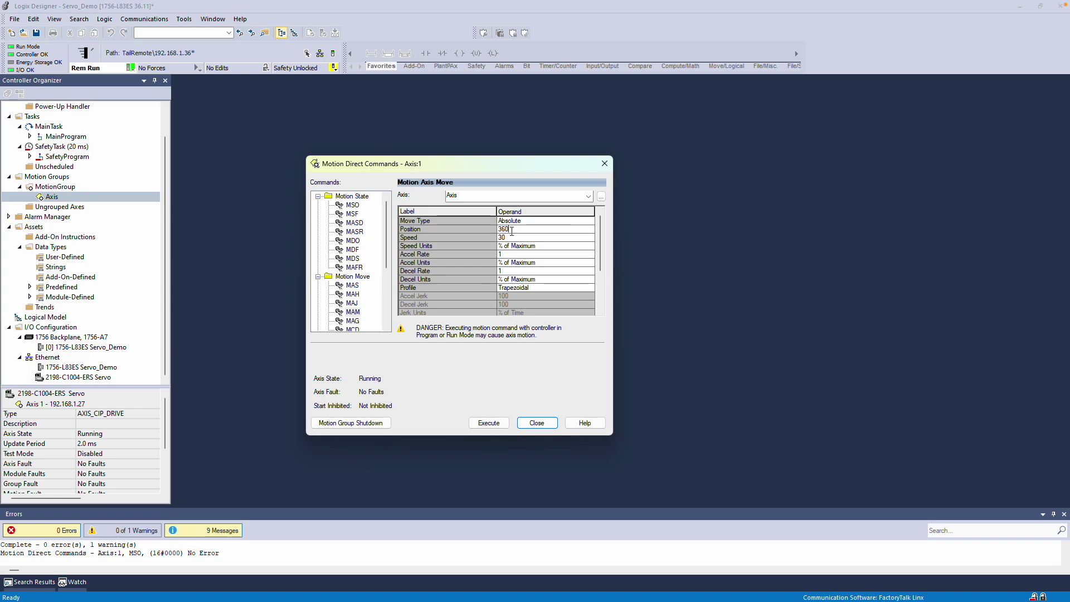
left_click(486, 426)
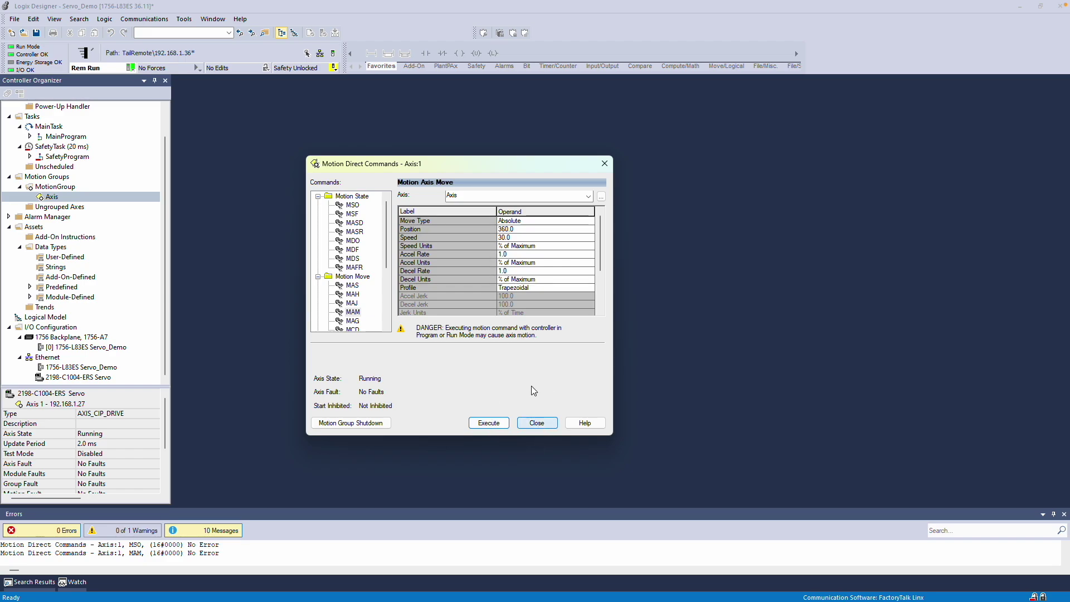
Execute Motion Servo Off (MSF) for Axis and close Motion Direct Commands
scroll(357, 301, "down", 3)
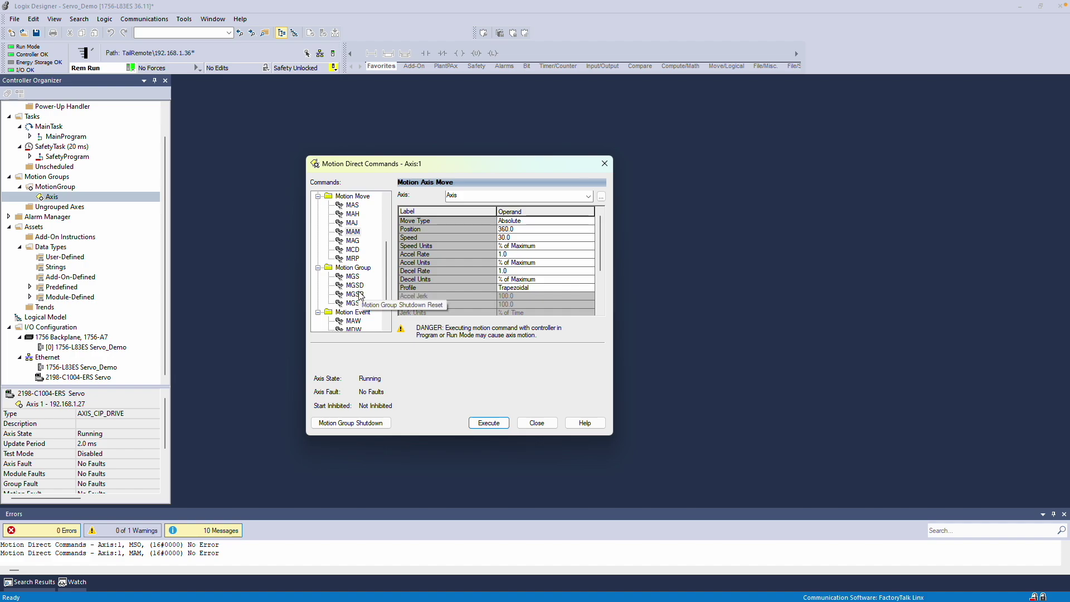
scroll(358, 295, "up", 3)
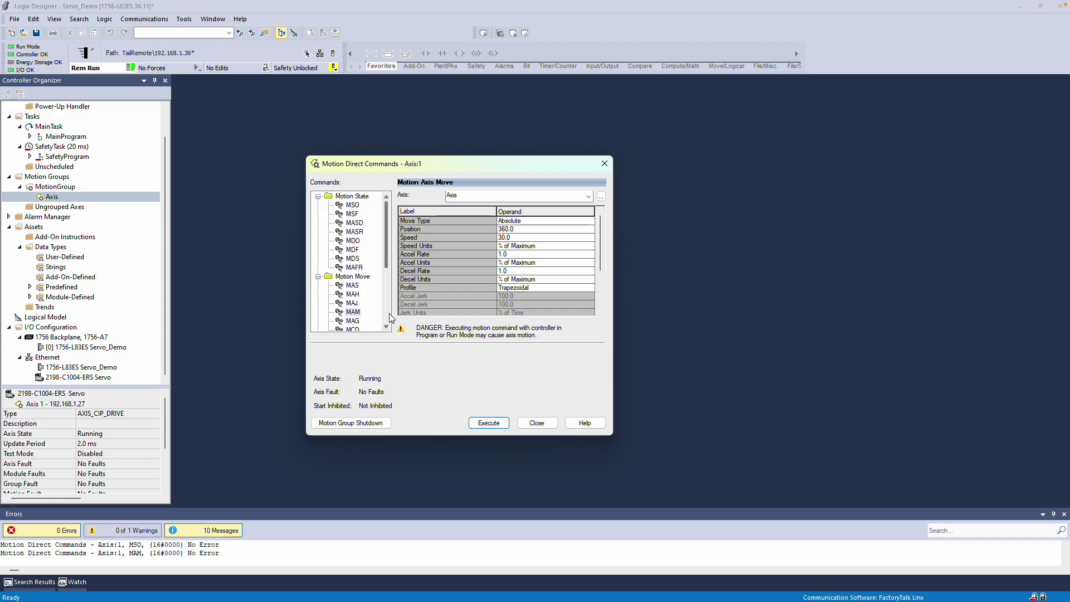
left_click(355, 231)
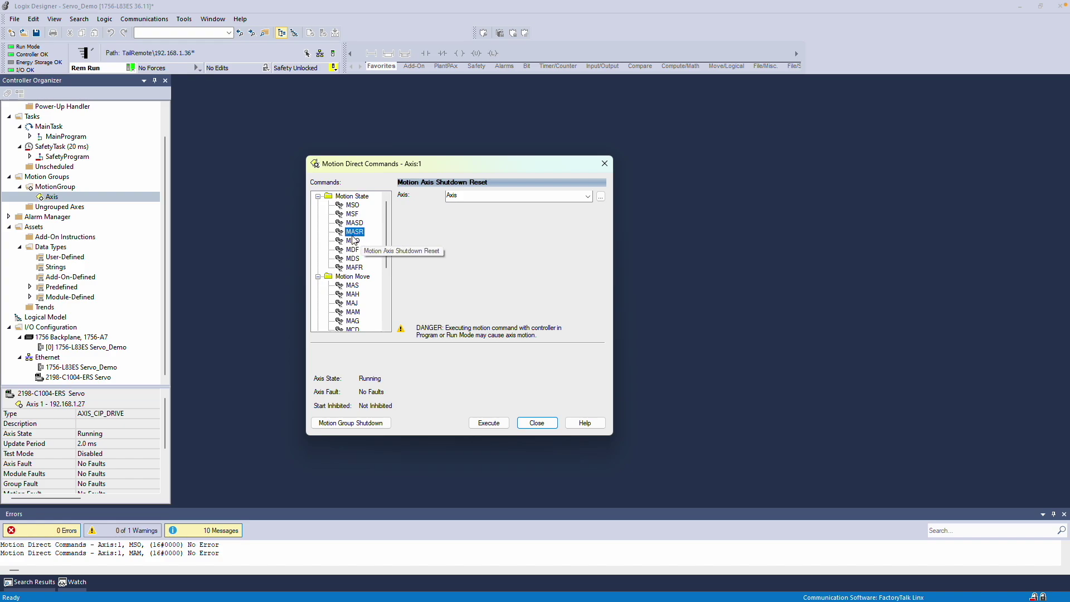
left_click(354, 205)
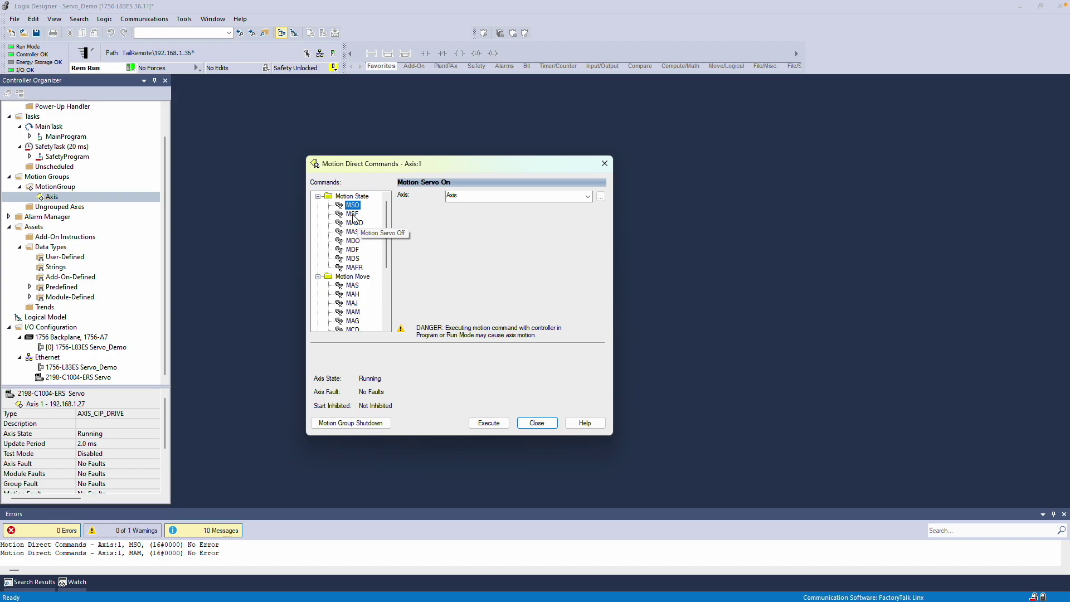
left_click(352, 214)
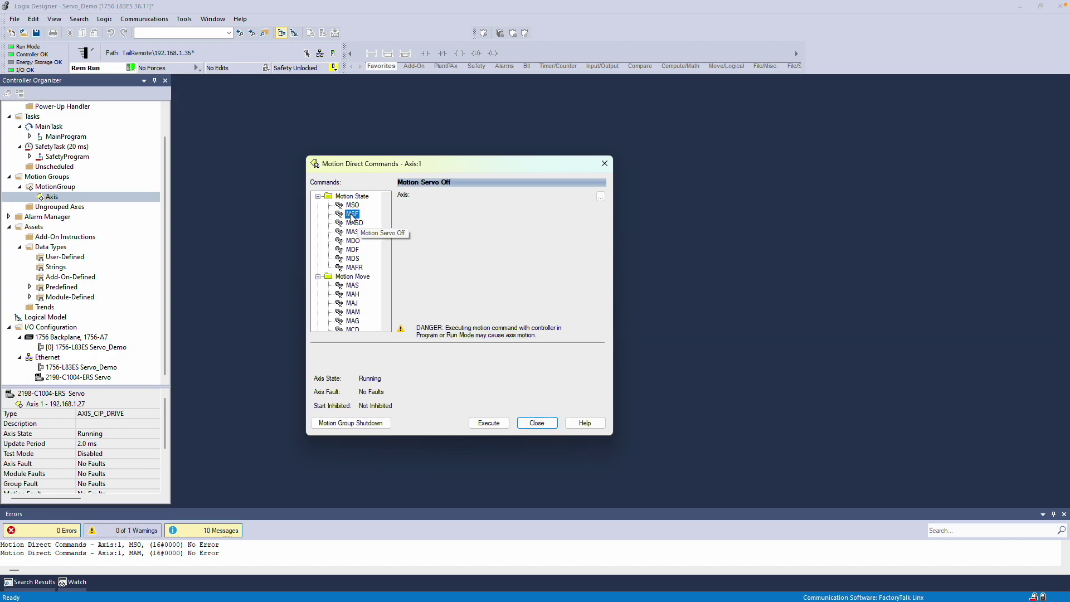
left_click(493, 422)
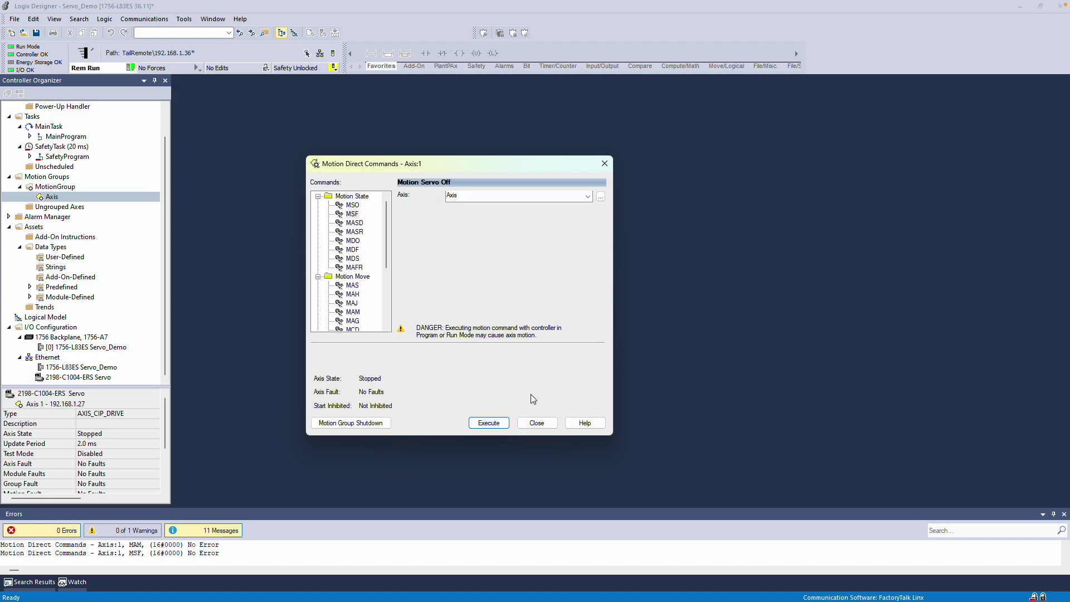
left_click(537, 424)
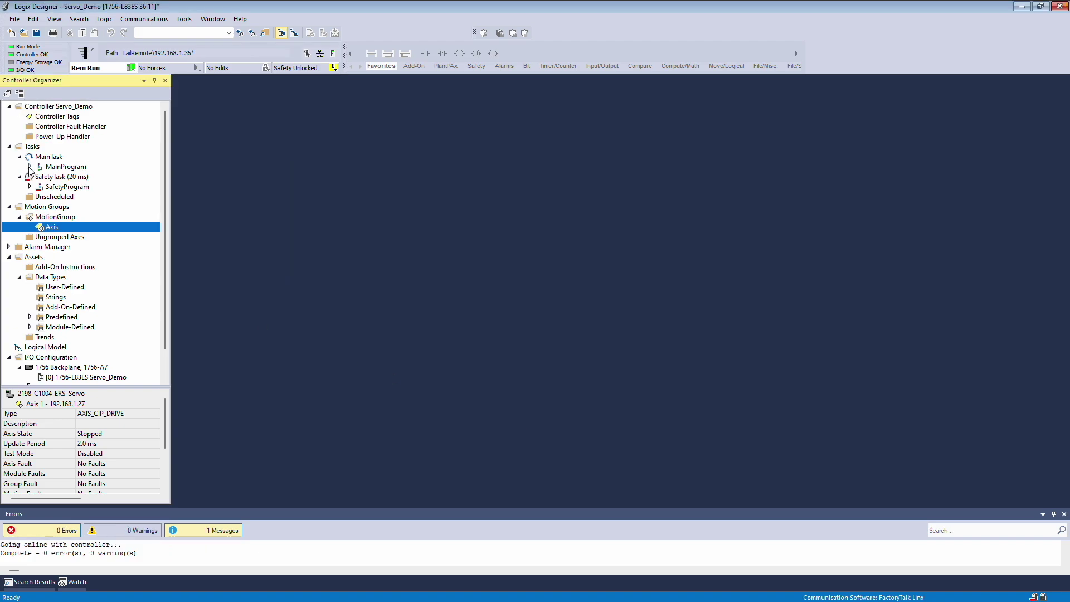
left_click(30, 167)
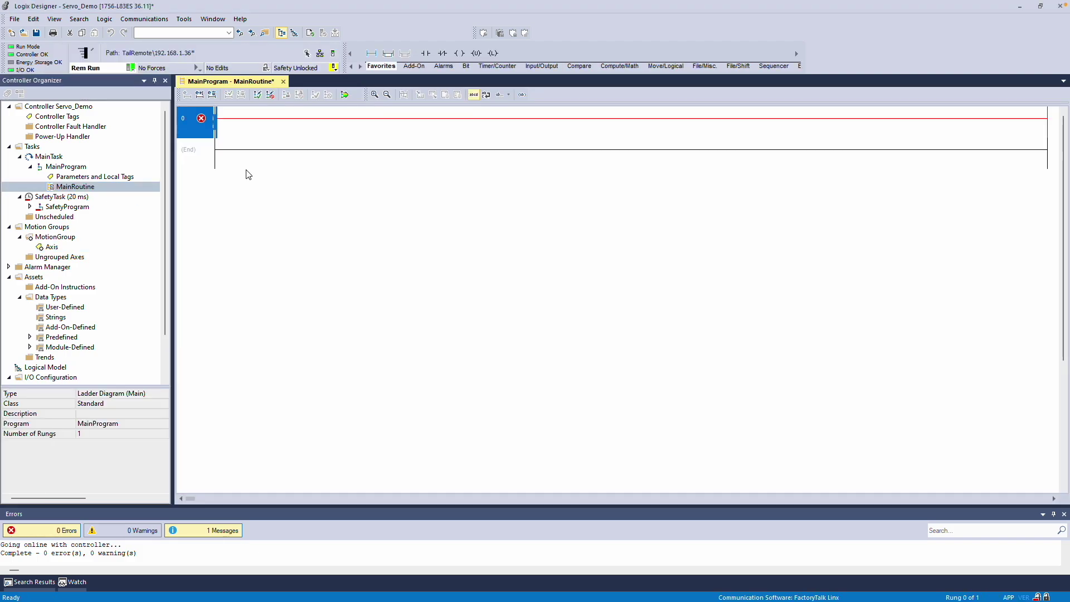
Add an XIC contact followed by a MAM instruction on rung 0 of MainRoutine
right_click(177, 131)
left_click(201, 171)
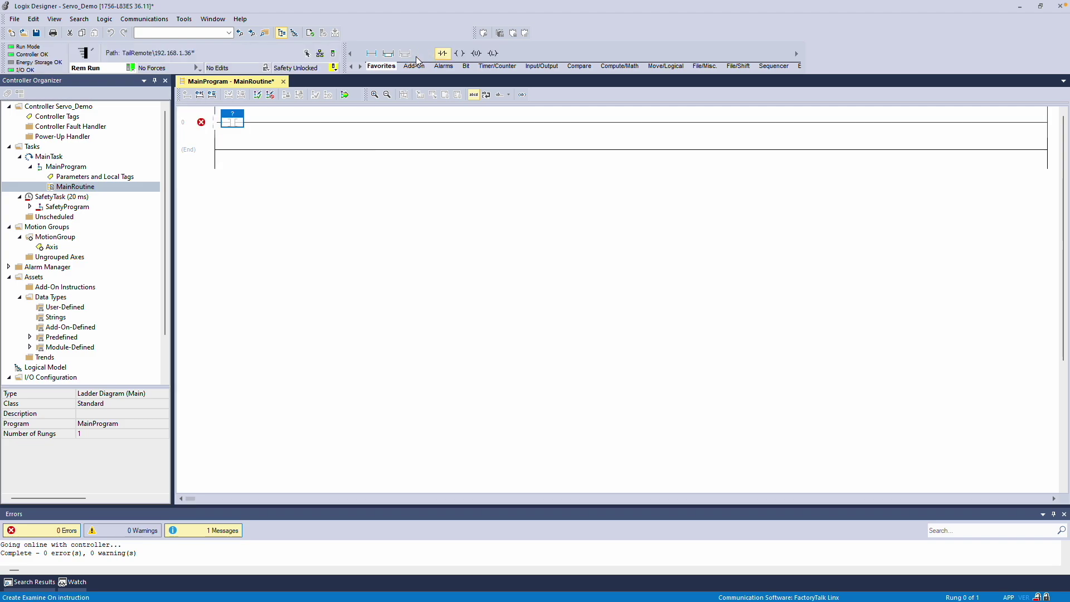
right_click(238, 116)
left_click(290, 318)
type("MAM")
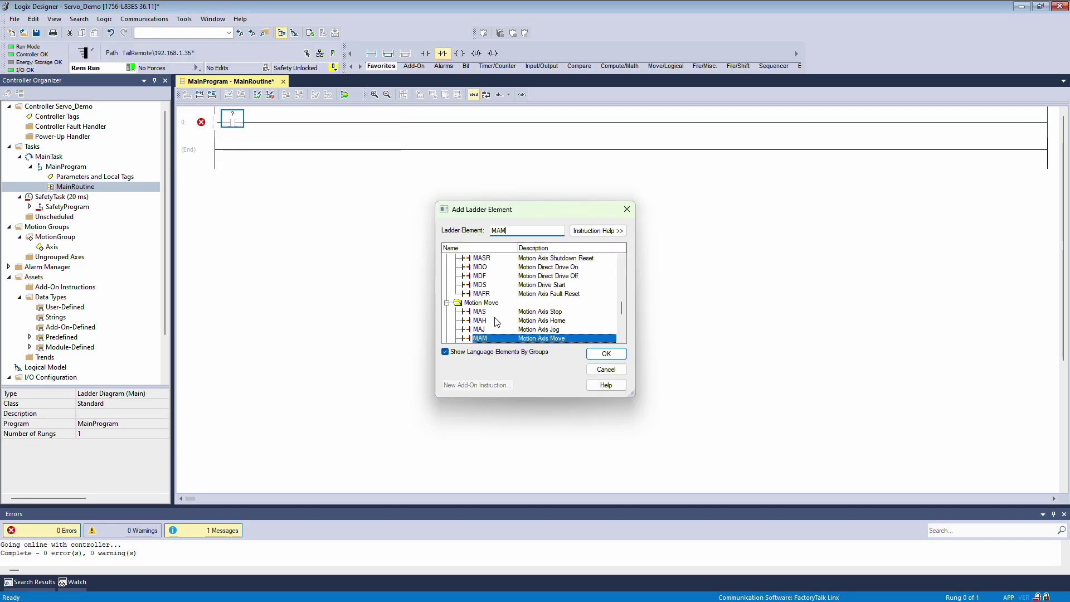
scroll(497, 322, "down", 2)
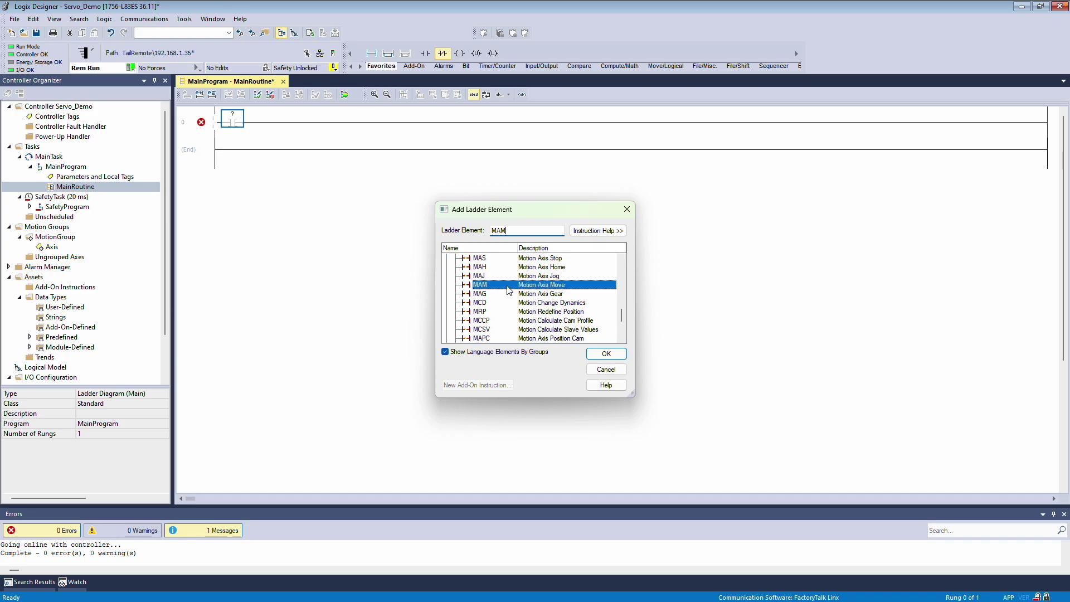
left_click(606, 354)
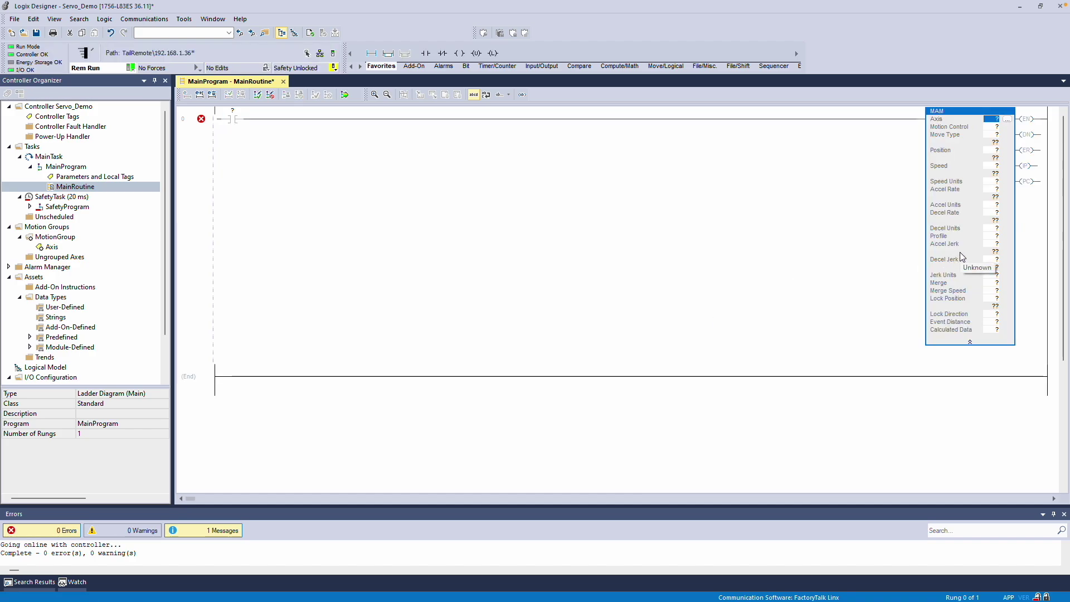
Assign the Axis tag as the MAM's Axis operand
left_click(1006, 120)
left_click(1004, 120)
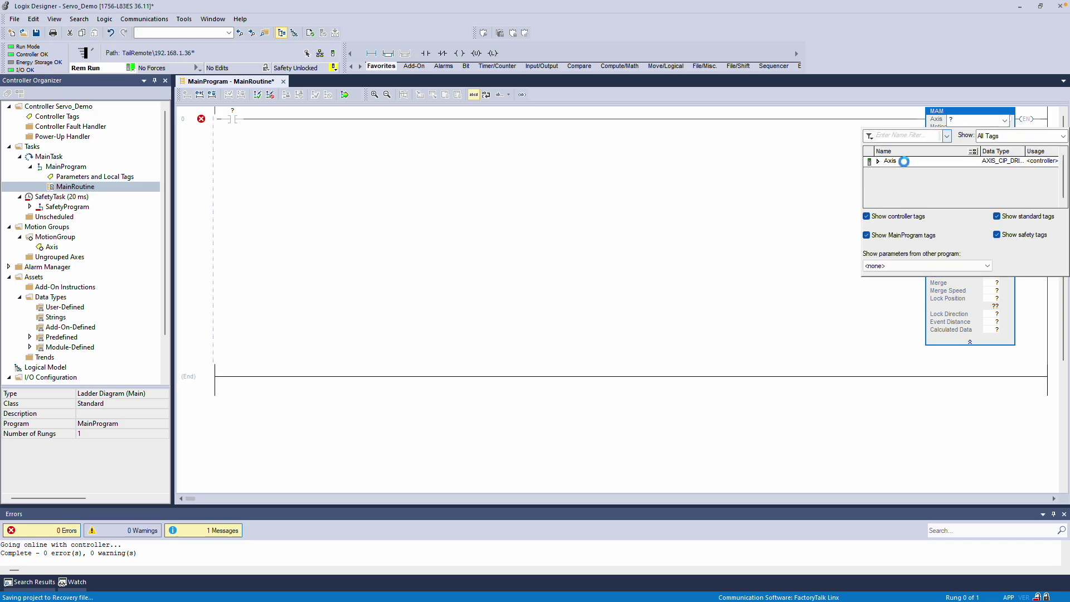
left_click(896, 162)
double_click(901, 162)
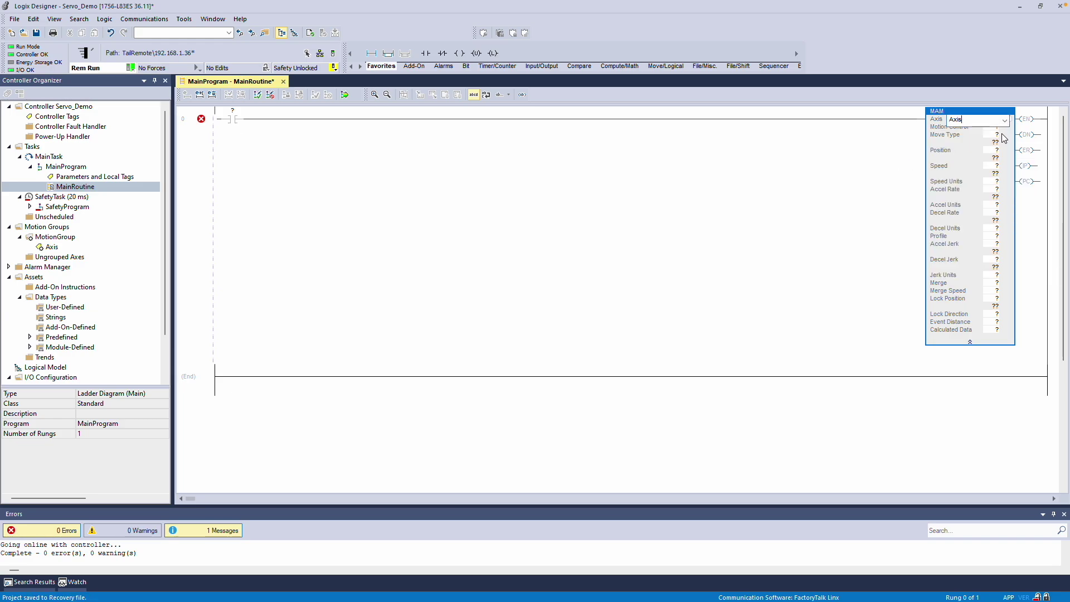
Create a new Axis_MAM1 tag for the MAM's Motion Control operand
left_click(997, 128)
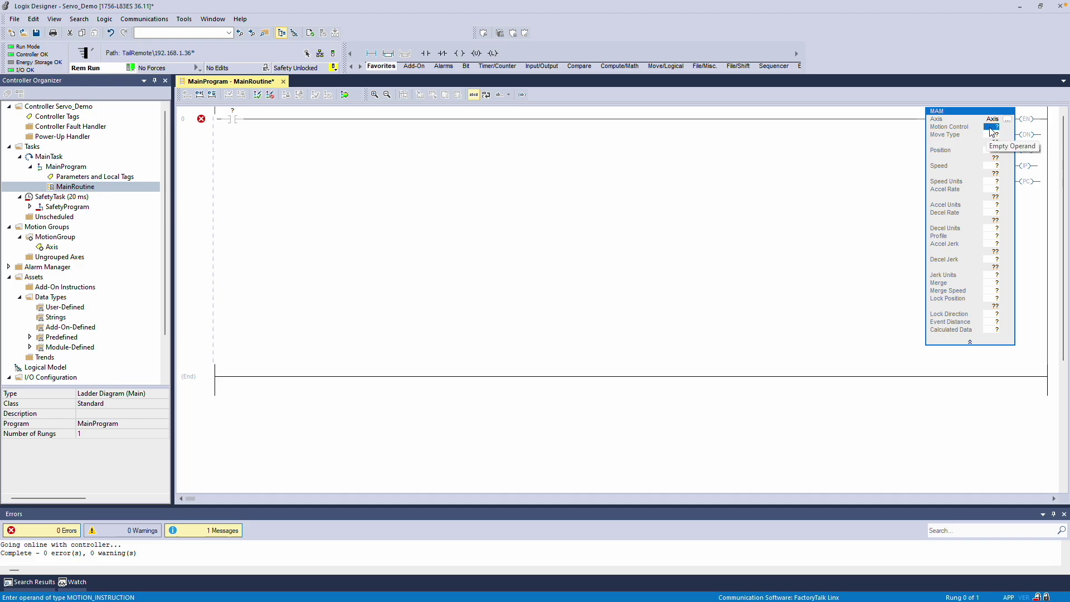
double_click(991, 129)
left_click(987, 126)
type("Mxis_MNA")
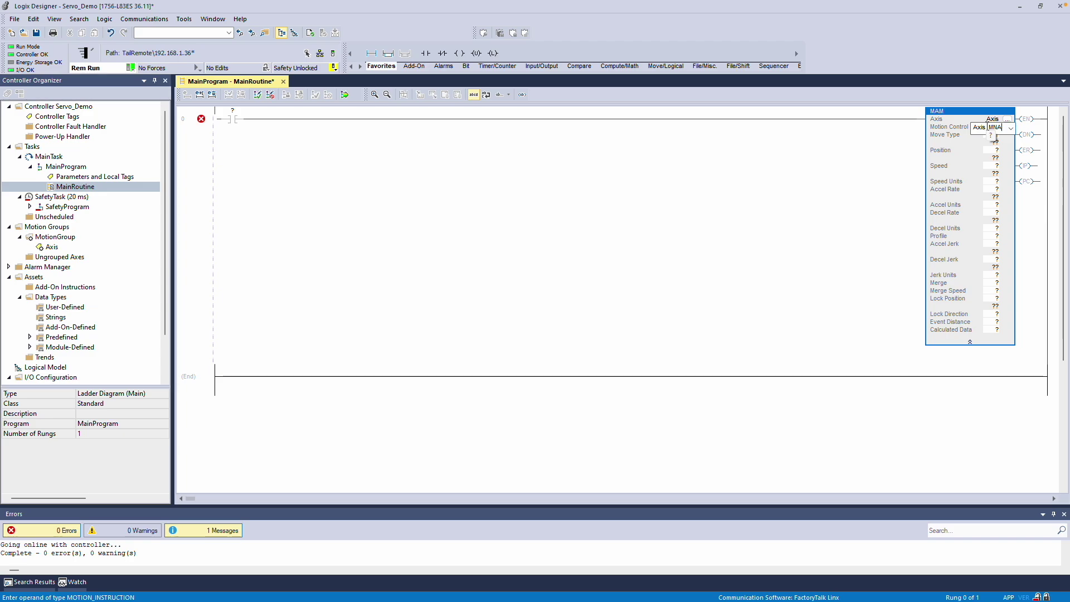
type("1")
right_click(990, 136)
left_click(958, 131)
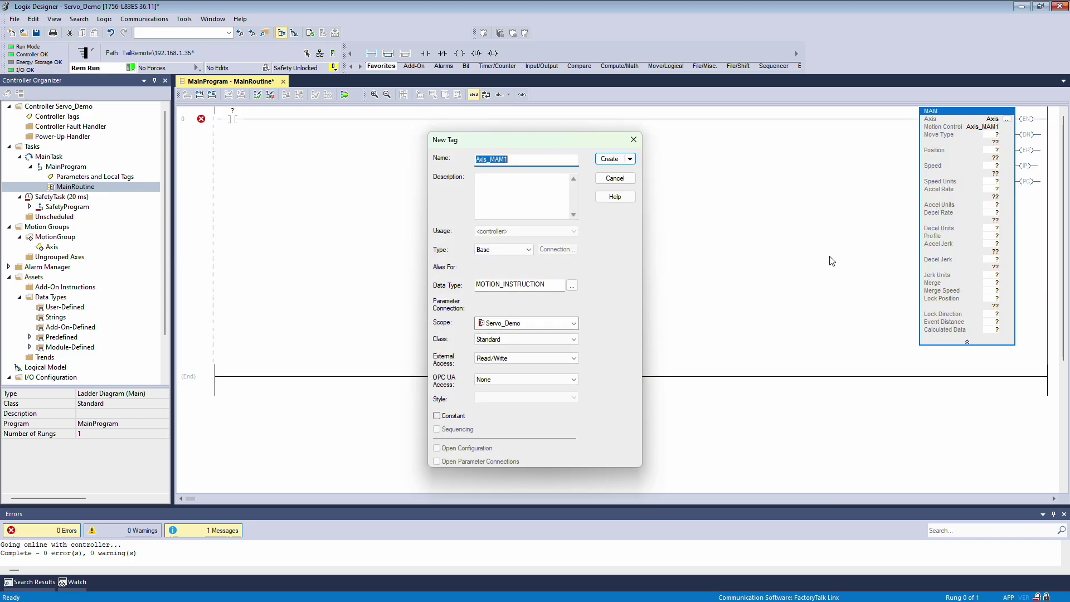
left_click_drag(550, 285, 414, 283)
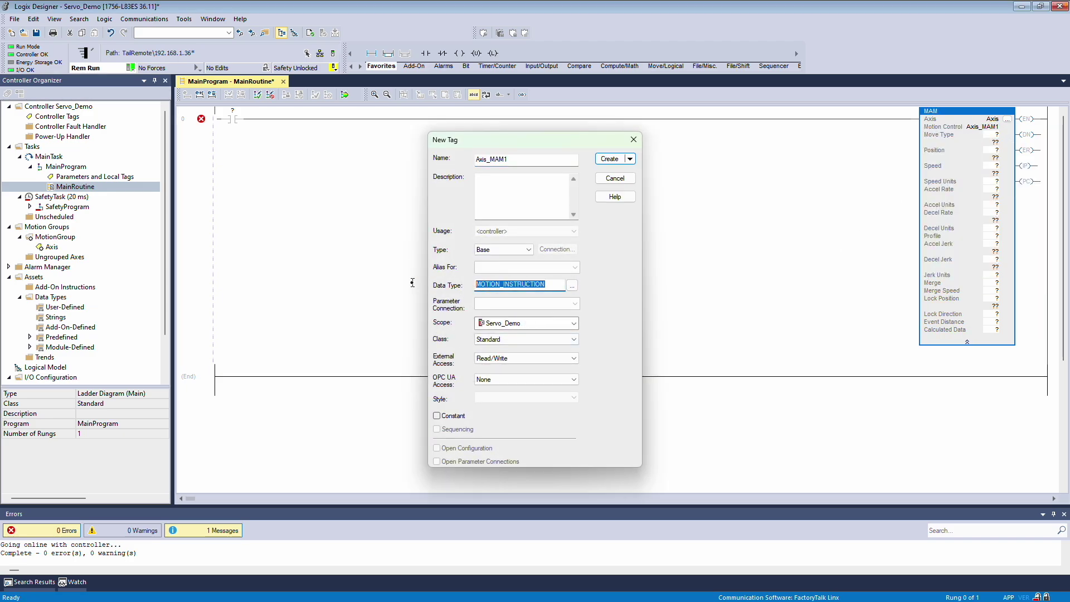
left_click(609, 160)
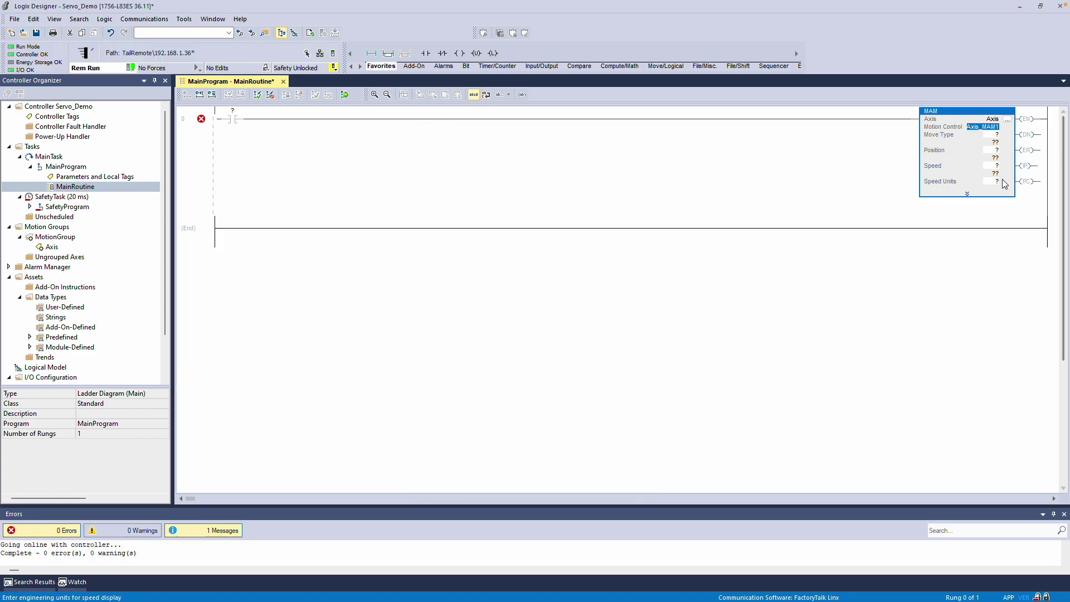
Expand the MAM and open its Instruction Help to read the Move Type codes
left_click(996, 136)
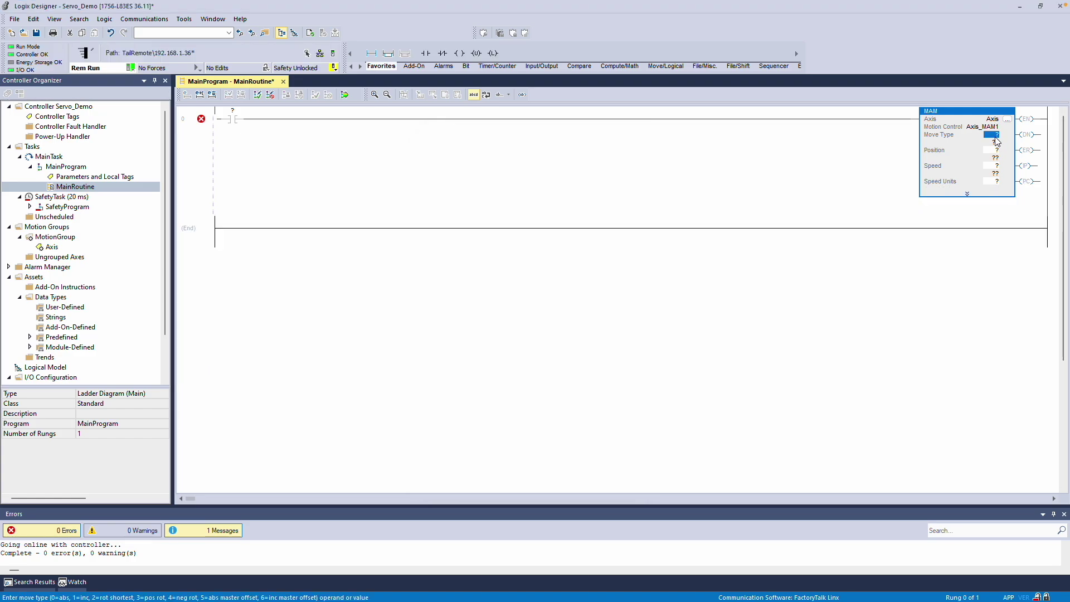
left_click(967, 194)
right_click(943, 113)
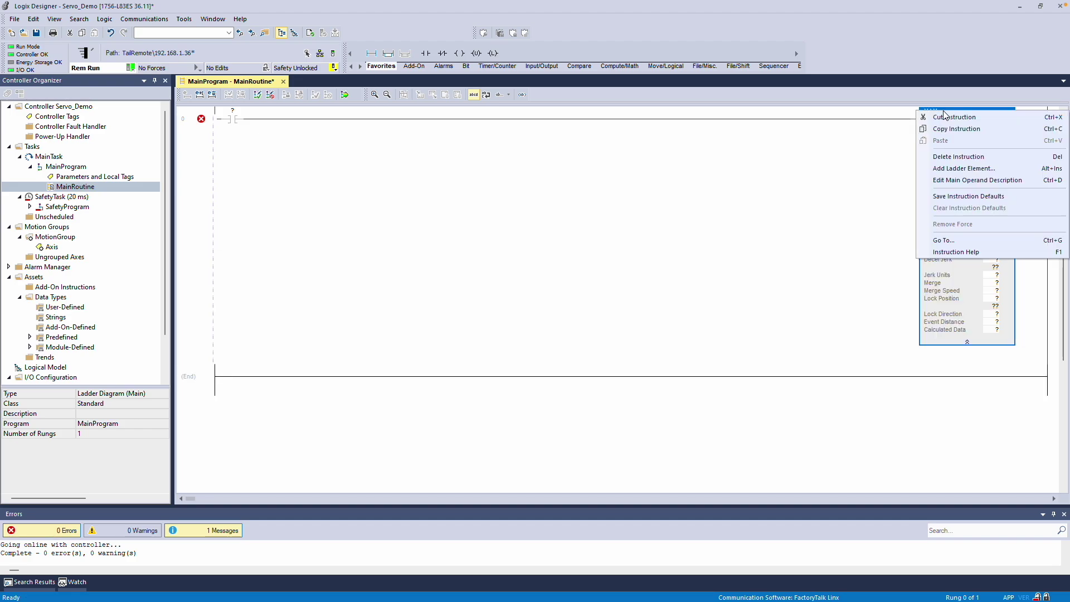
left_click(959, 252)
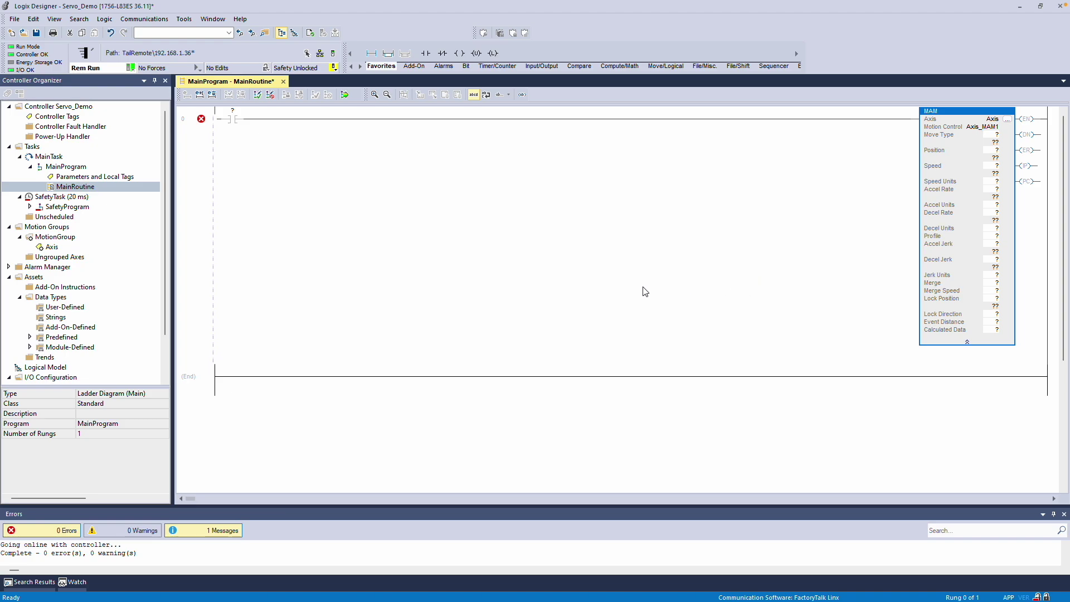
scroll(545, 312, "down", 4)
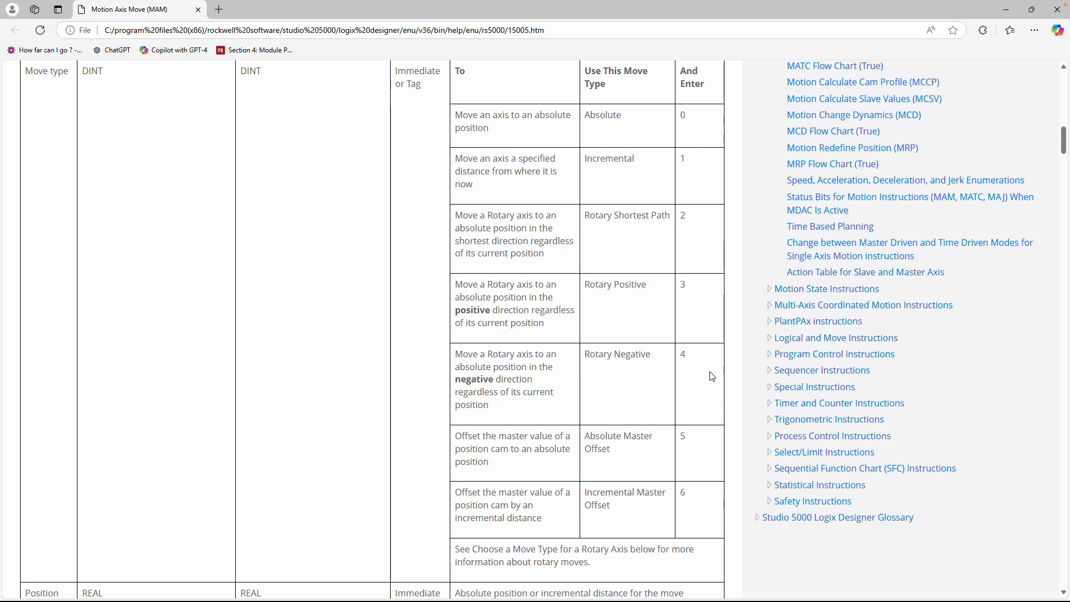
Enter MoveType as the MAM's Move Type operand and create it as a new tag
key("alt+Tab")
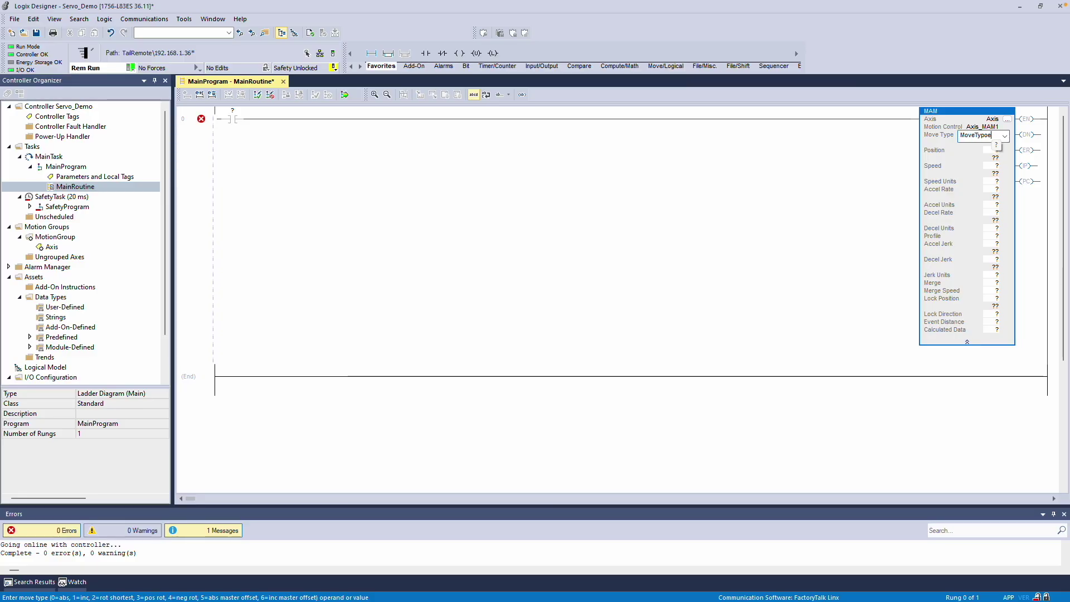
key("Return")
right_click(985, 135)
left_click(997, 143)
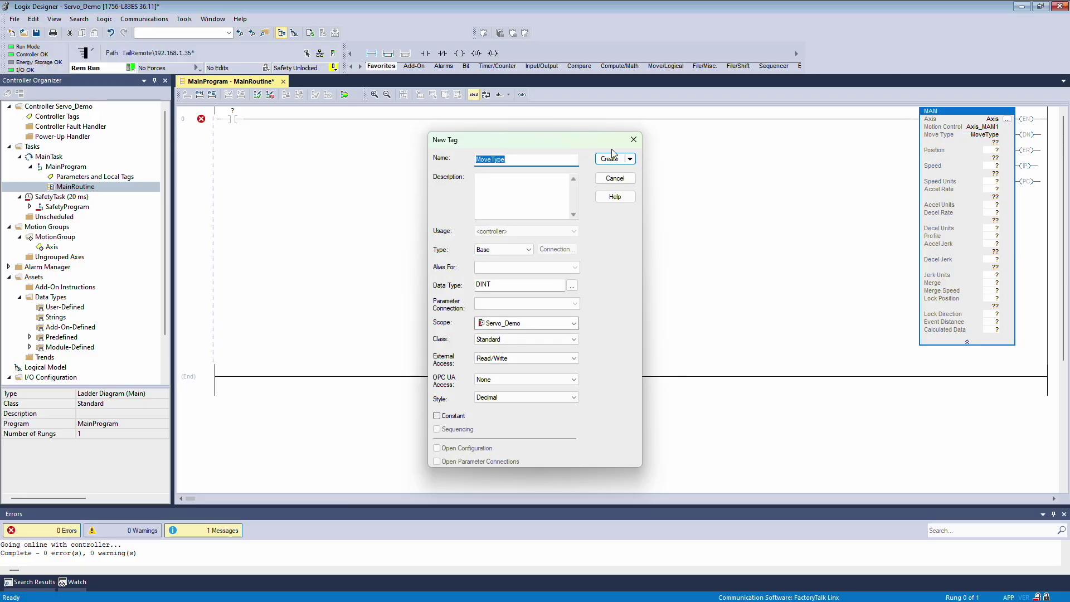
key("Return")
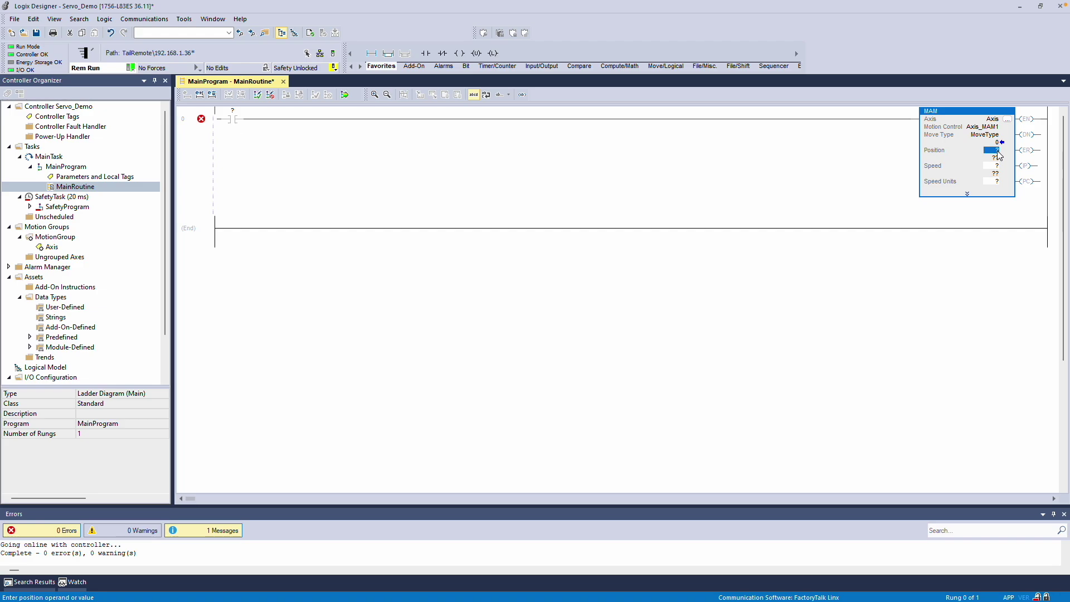
Create a REAL Postion tag for Position and a new Speed tag for Speed
type("Postion")
key("Return")
right_click(994, 150)
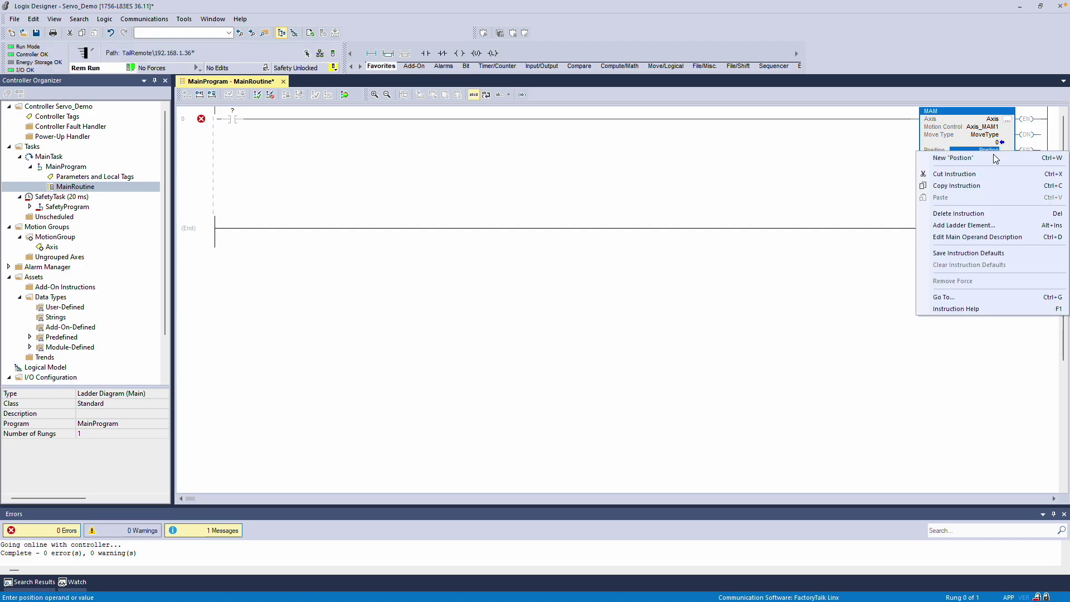
left_click(1003, 158)
double_click(495, 285)
type("REAL")
left_click(609, 159)
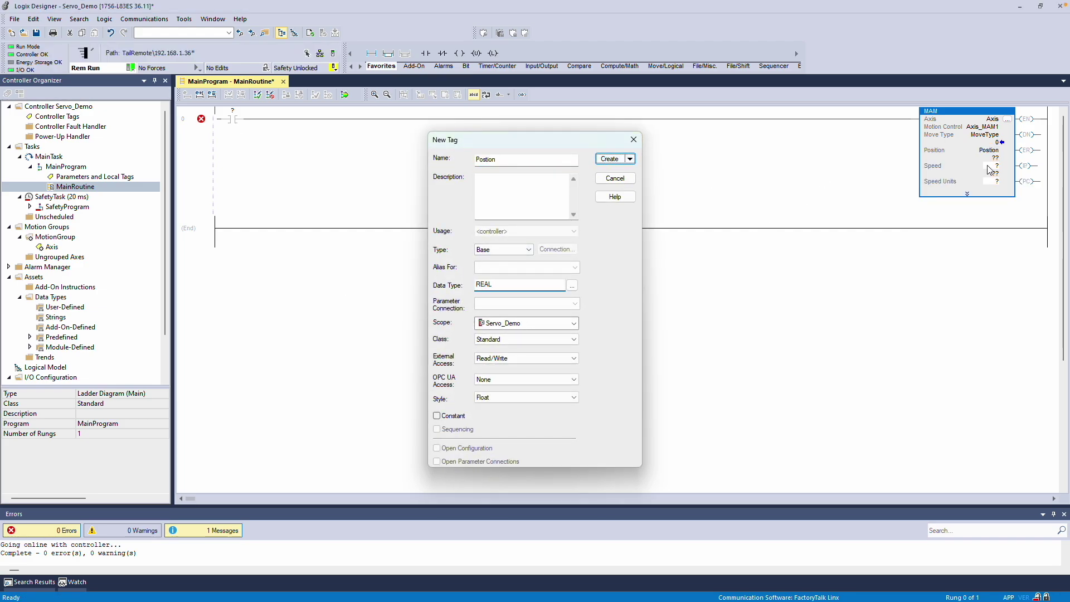
key("ctrl+w")
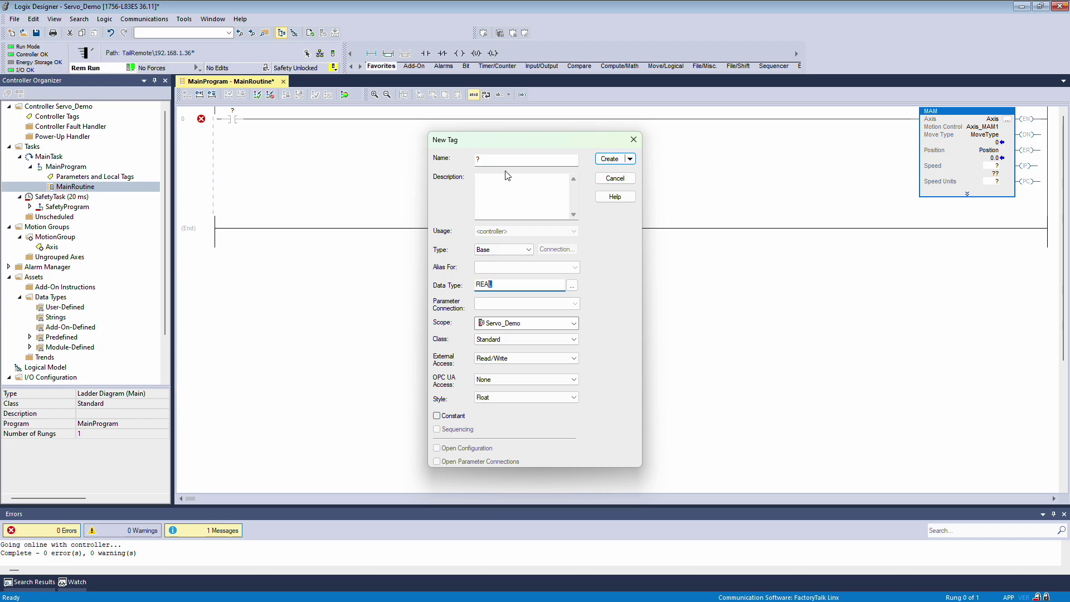
key("Return")
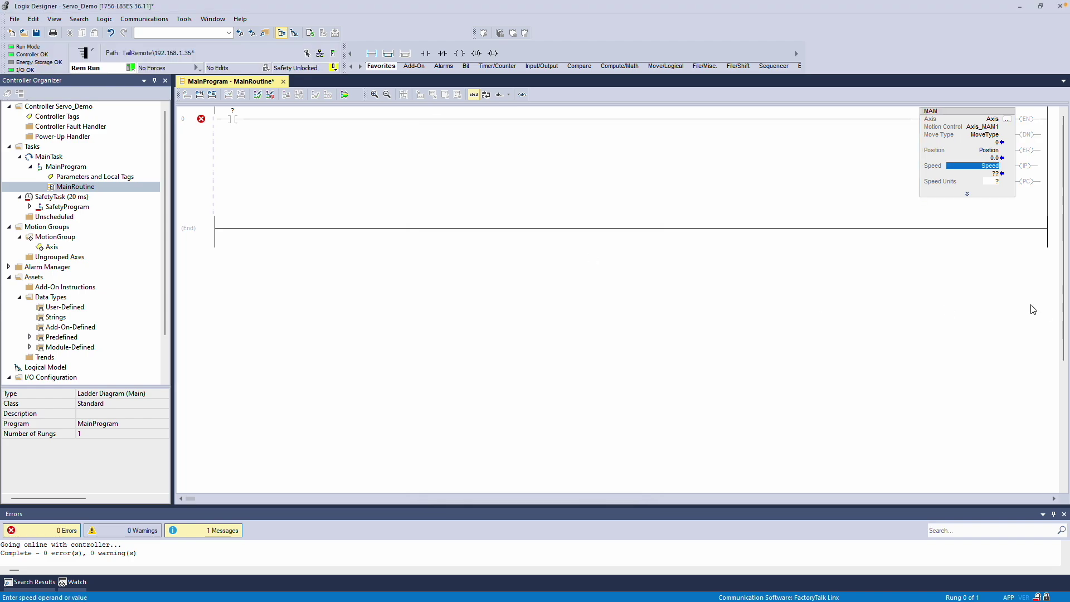
Name rung 0's contact Go and create the Go tag
left_click(966, 194)
double_click(232, 111)
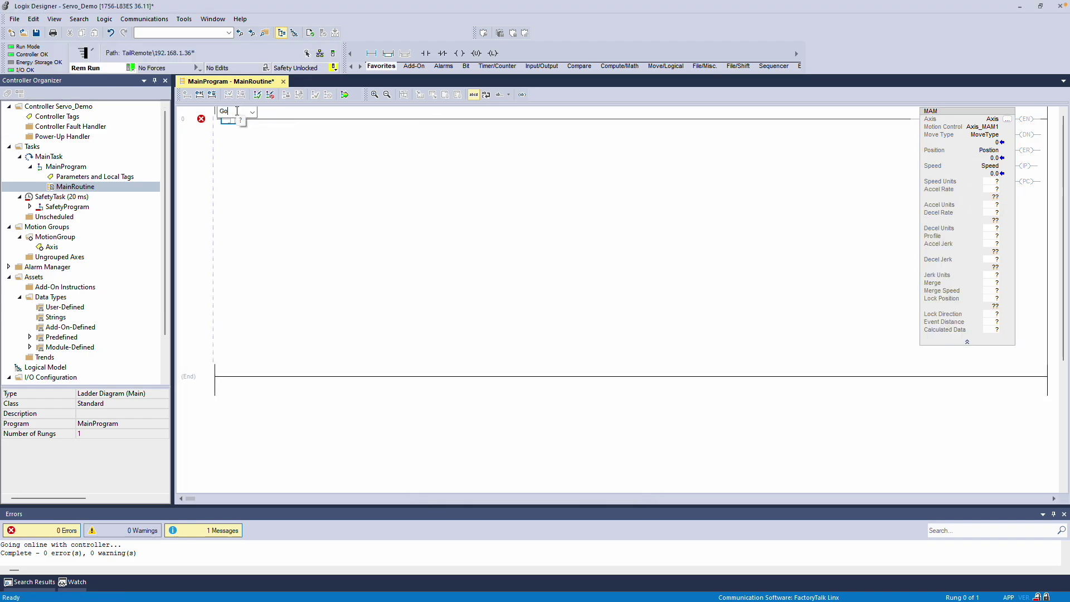
type("Go")
right_click(237, 111)
left_click(251, 116)
left_click(616, 162)
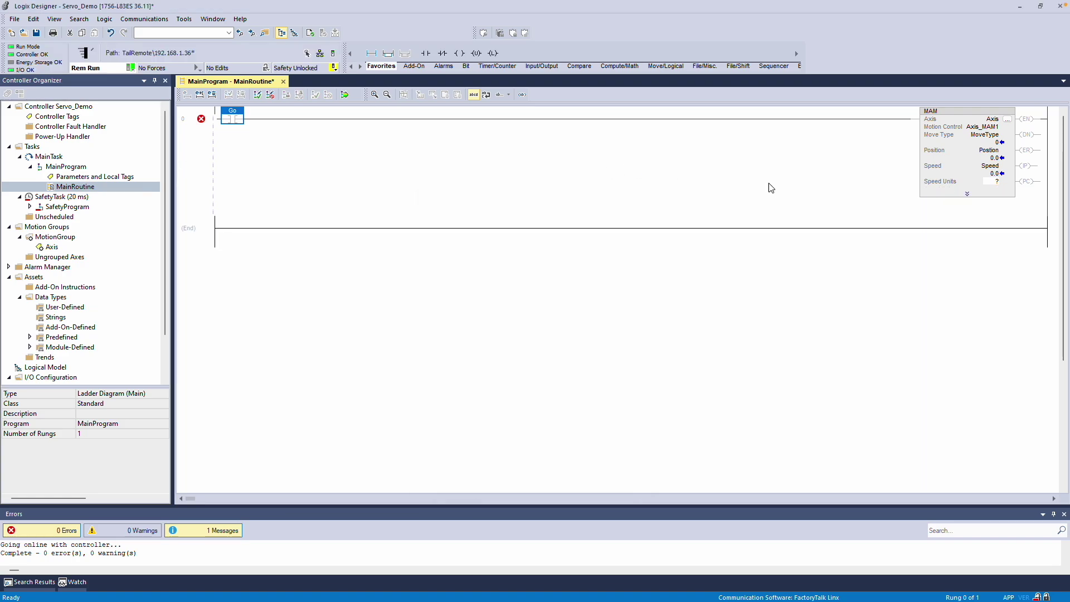
Set the MAM's Speed Units to % of Maximum
left_click(967, 193)
double_click(995, 182)
left_click(1004, 183)
left_click(982, 201)
Create a REAL ADRate tag and use it for both Accel and Decel Rate
double_click(995, 190)
left_click(1005, 190)
left_click(1006, 191)
type("ADR")
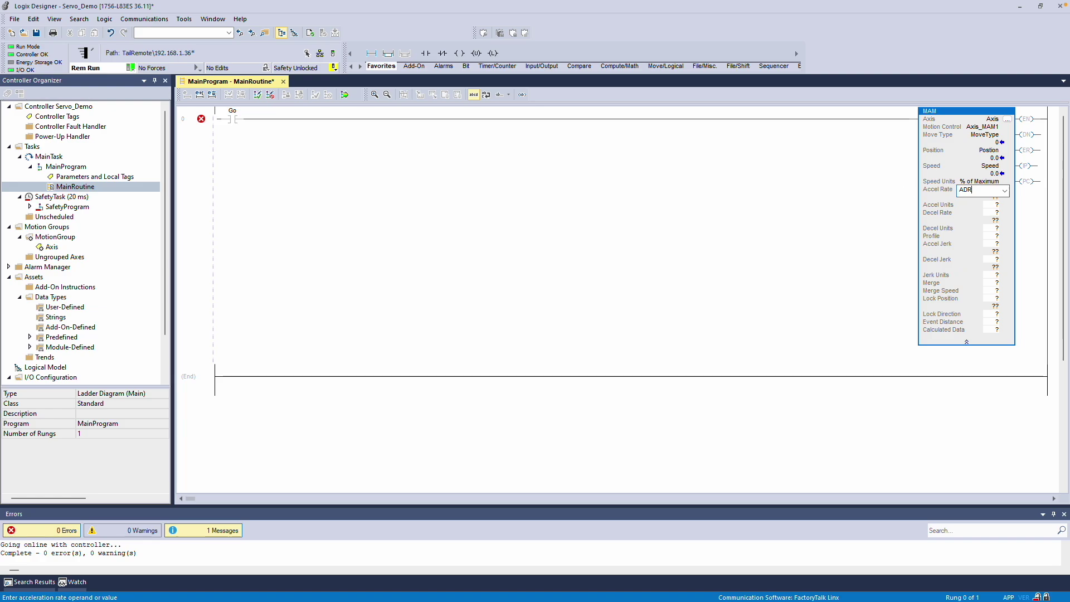
type("ate")
key("Return")
right_click(988, 189)
left_click(948, 193)
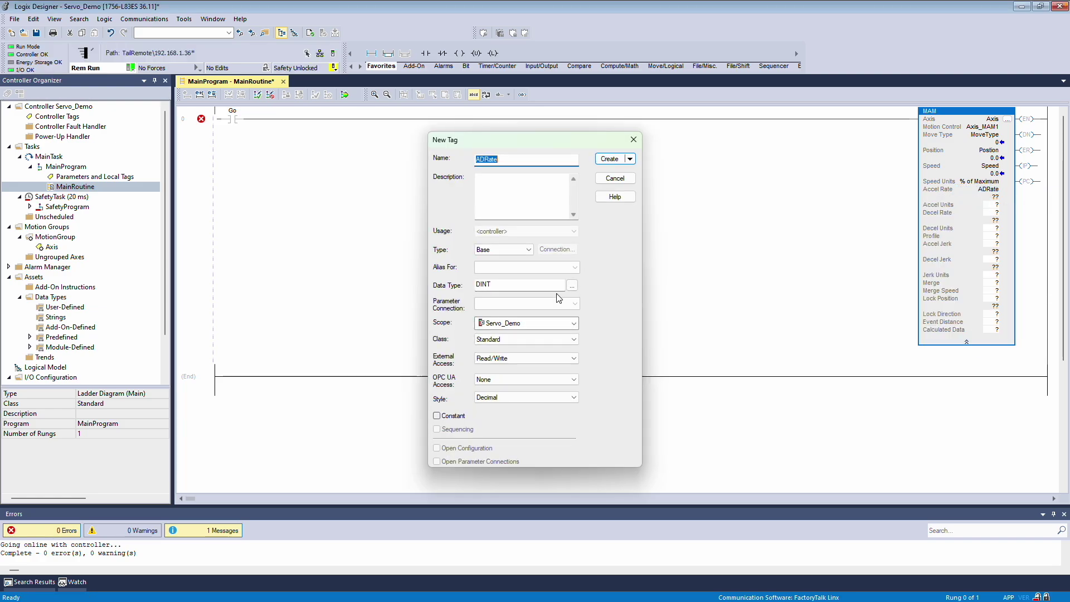
double_click(518, 285)
type("REAL")
left_click(610, 159)
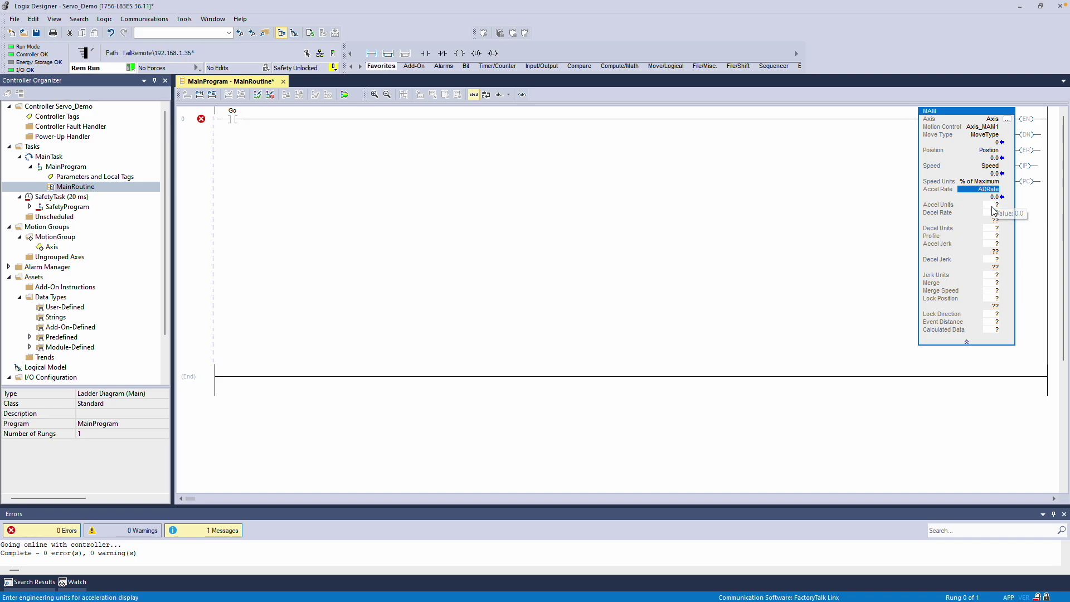
double_click(990, 213)
type("dRate")
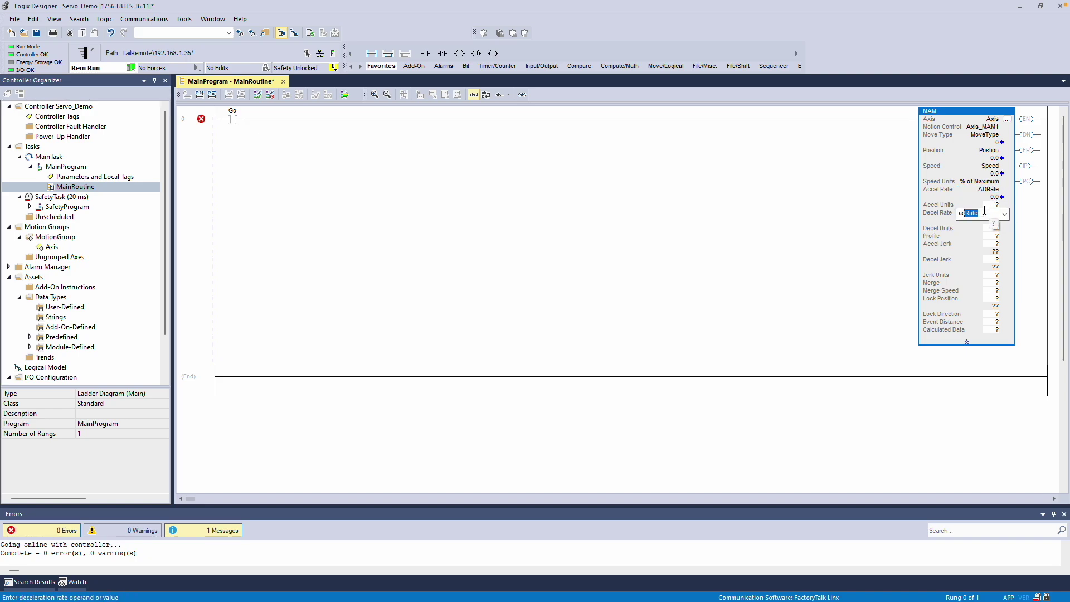
key("Return")
key("Return")
Set the MAM profile to Trapezoidal with accel and decel jerk of 0.1
left_click(995, 240)
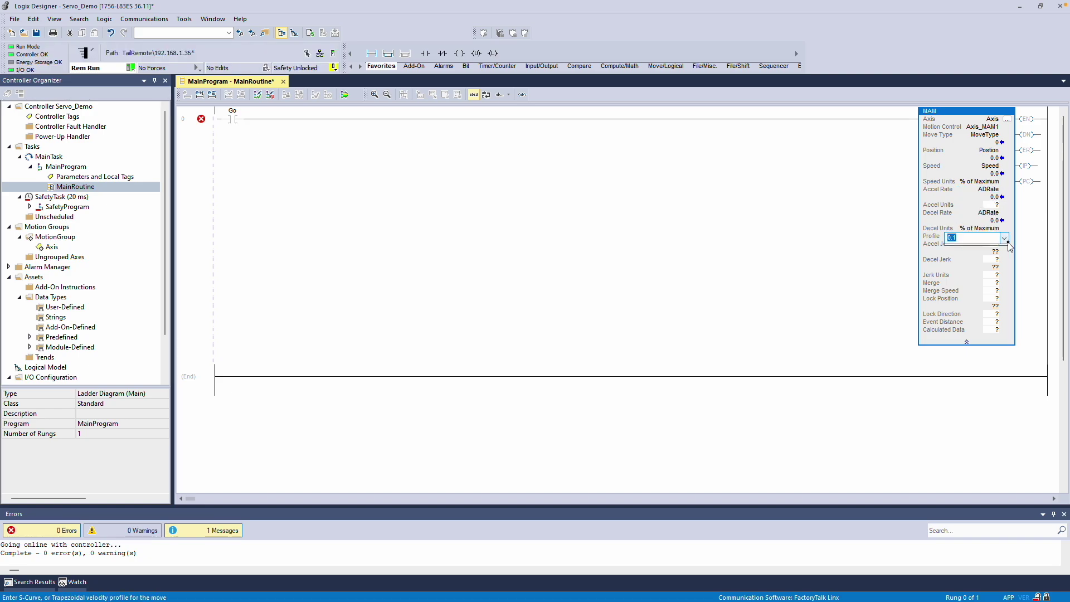
left_click(1003, 239)
left_click(994, 250)
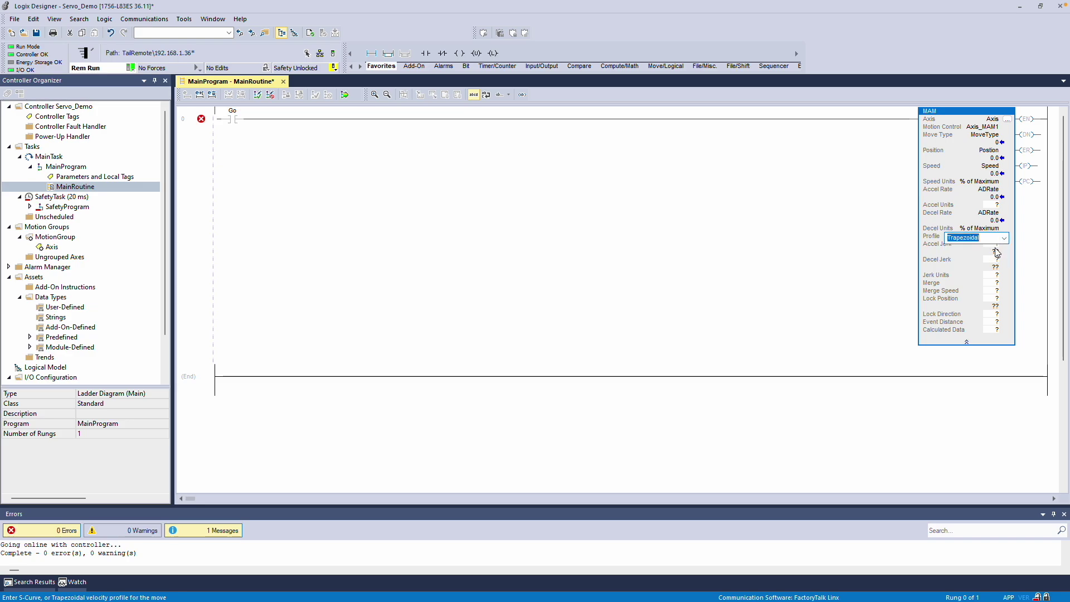
key("Return")
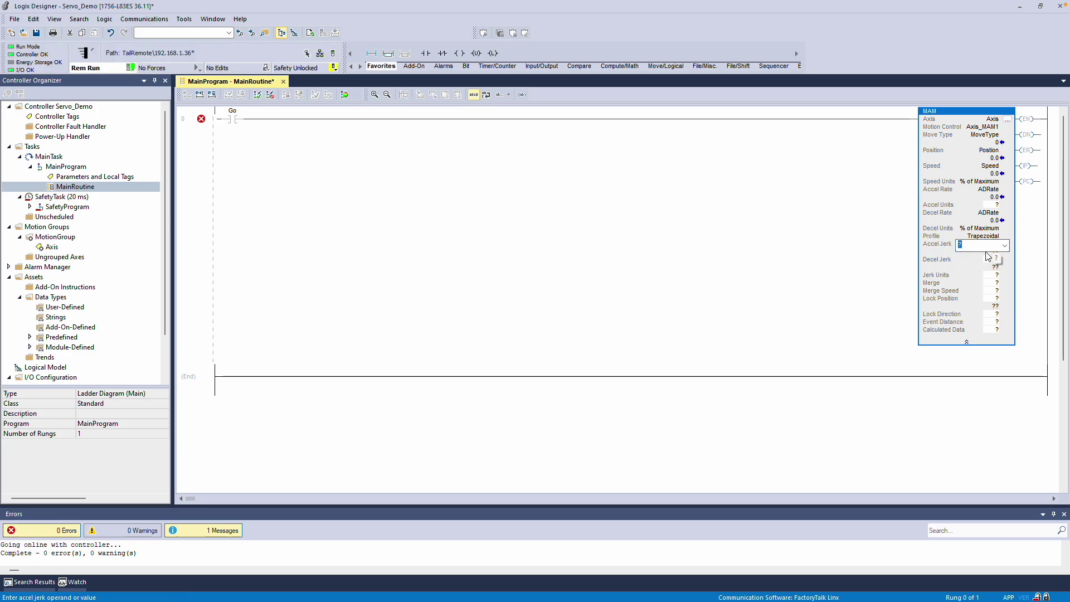
type(".01")
key("Return")
type("01")
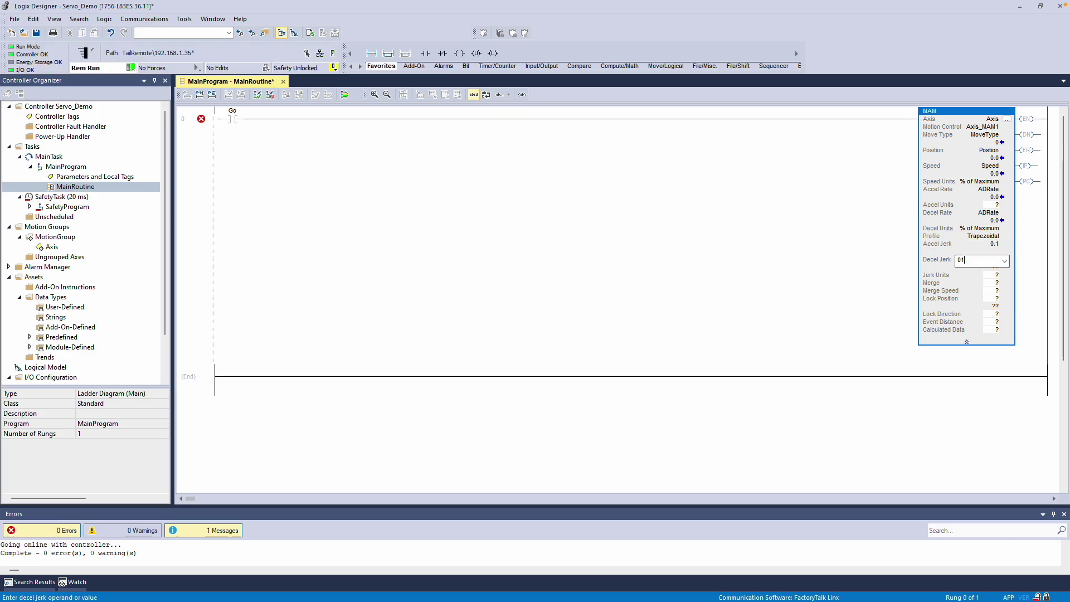
type(".1")
key("Return")
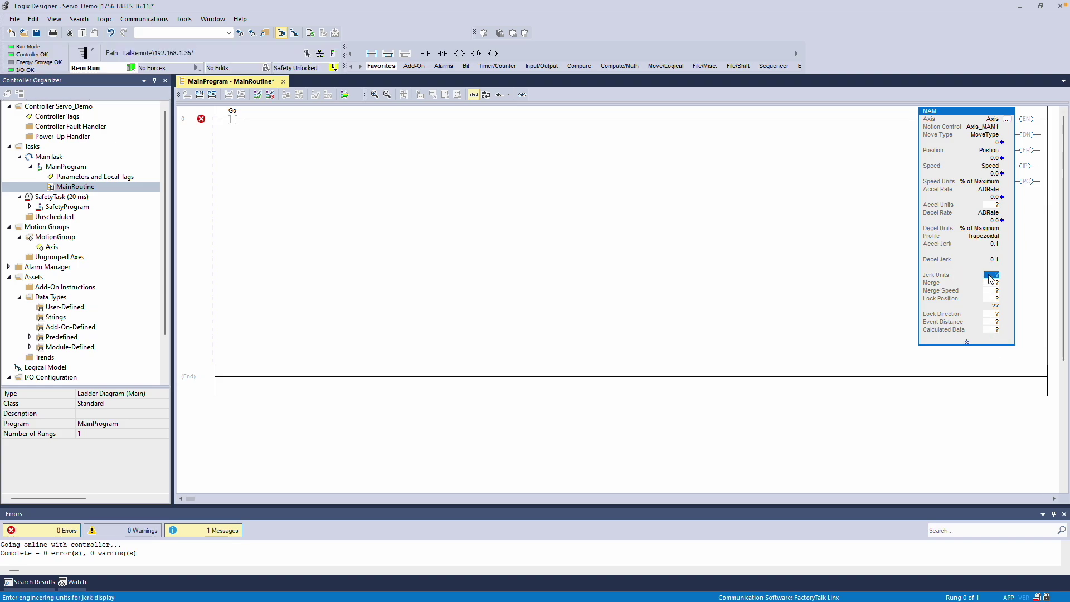
Set jerk units to % of Maximum and Merge to Disabled
left_click(1004, 277)
left_click(990, 295)
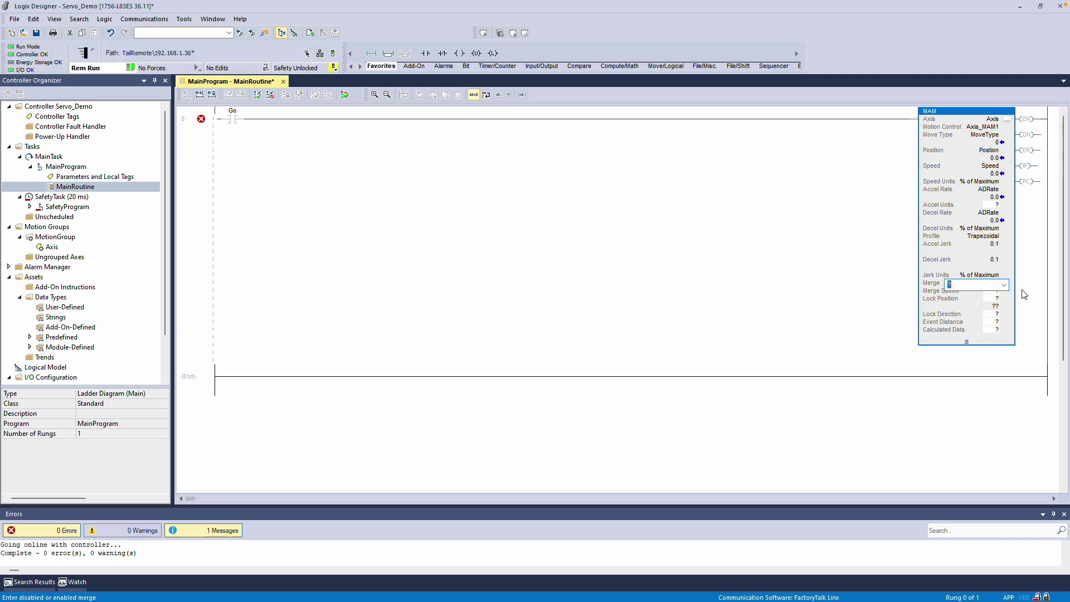
left_click(1003, 285)
left_click(957, 295)
Enter 0 for the remaining operands, set accel units to % of Maximum, and finalize edits
type("0")
key("Return")
type("0")
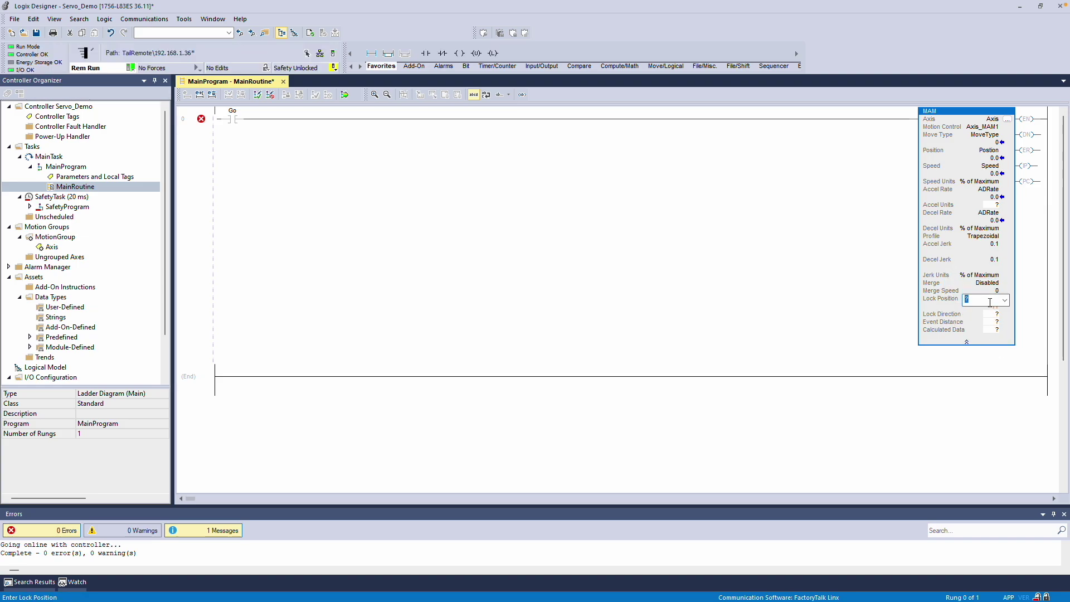
key("Return")
type("0")
key("Return")
type("0")
key("Return")
type("0")
key("Return")
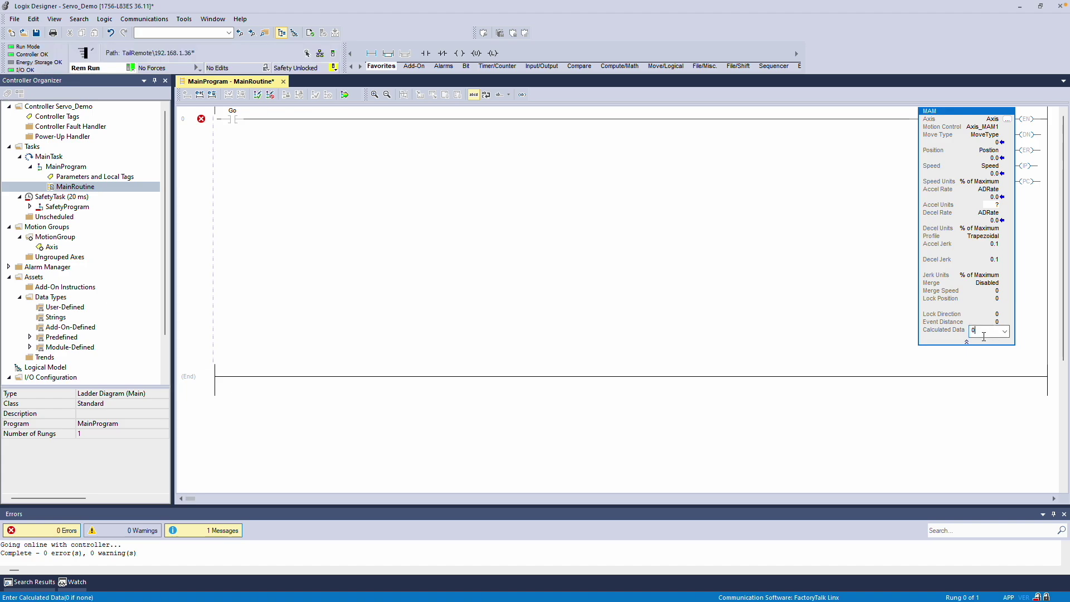
left_click(970, 300)
left_click(1009, 205)
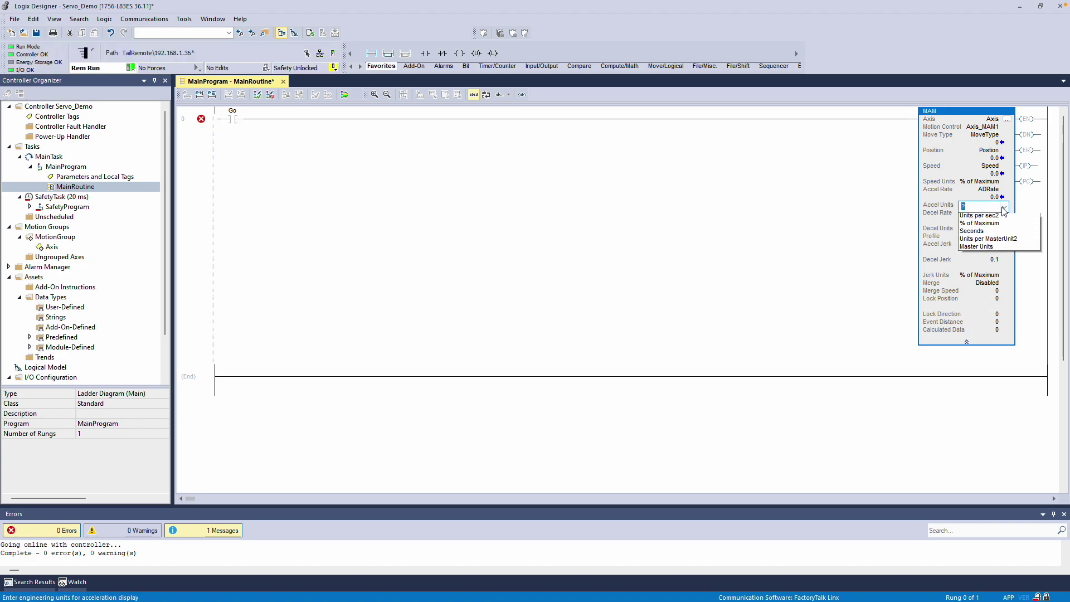
left_click(981, 214)
left_click(707, 262)
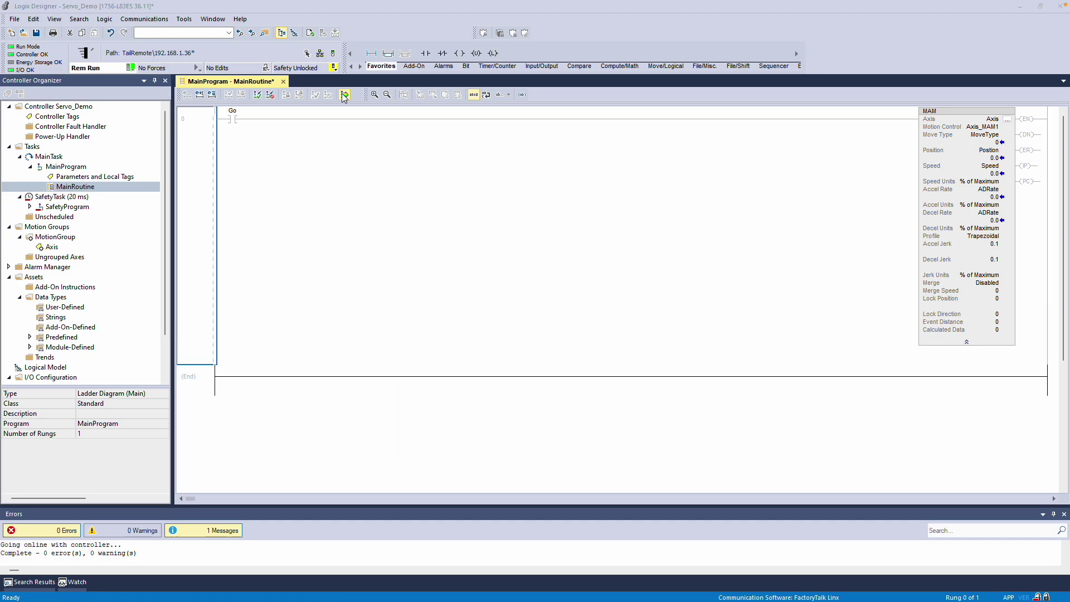
Accept the online edits and execute Motion Servo On for Axis from Motion Direct Commands
left_click(469, 438)
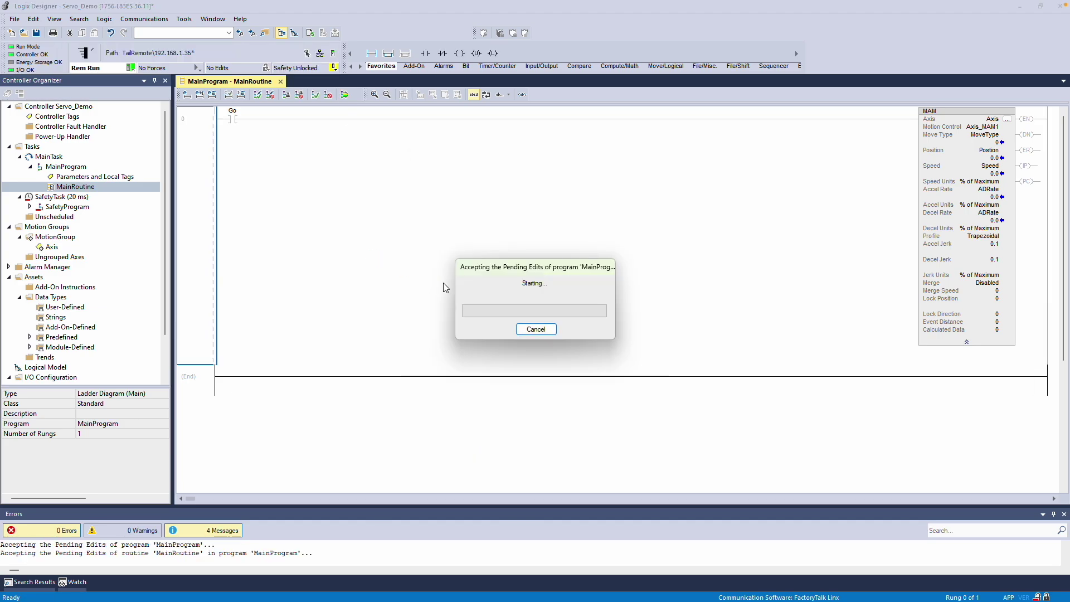
left_click(53, 247)
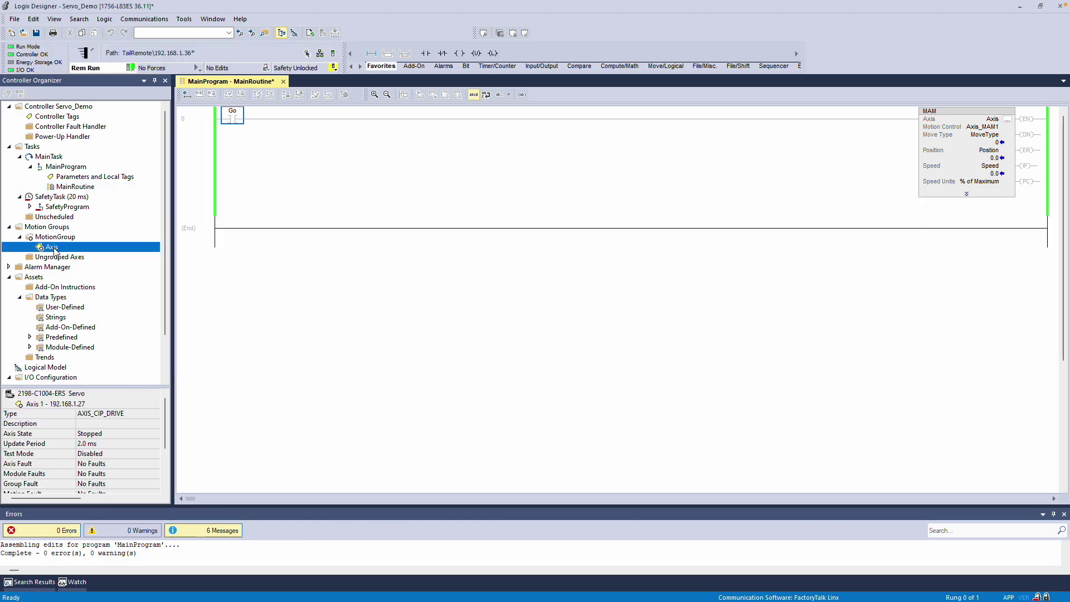
right_click(54, 250)
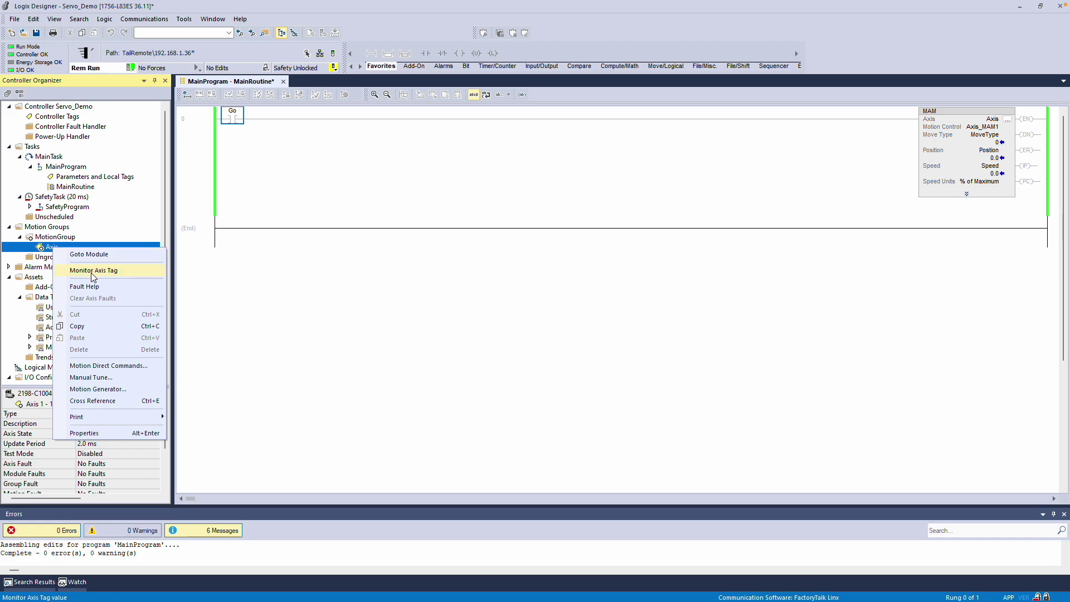
left_click(96, 366)
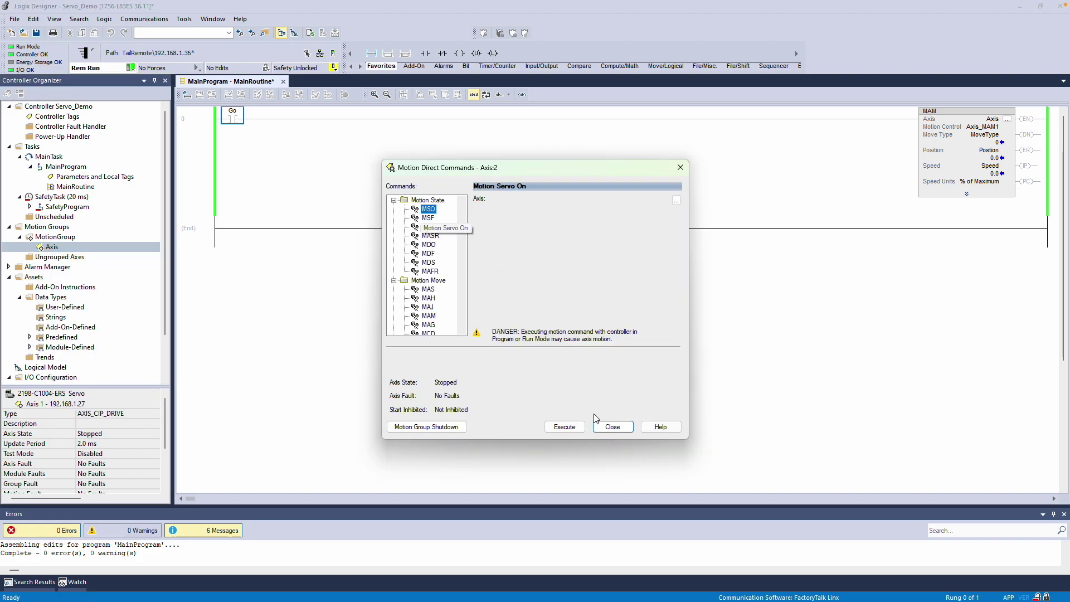
left_click(573, 430)
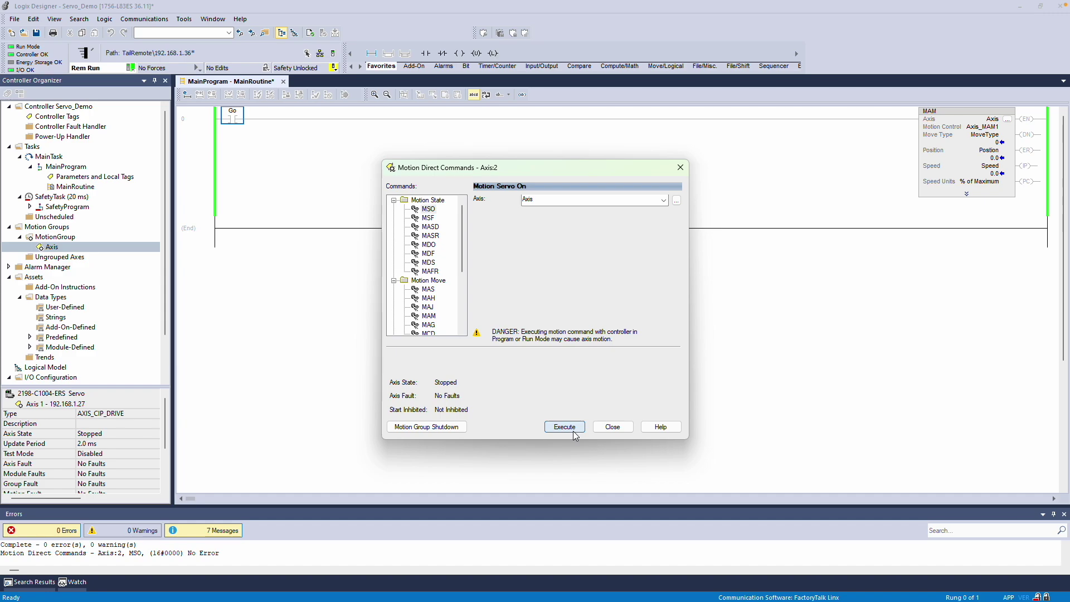
left_click(613, 427)
left_click(995, 144)
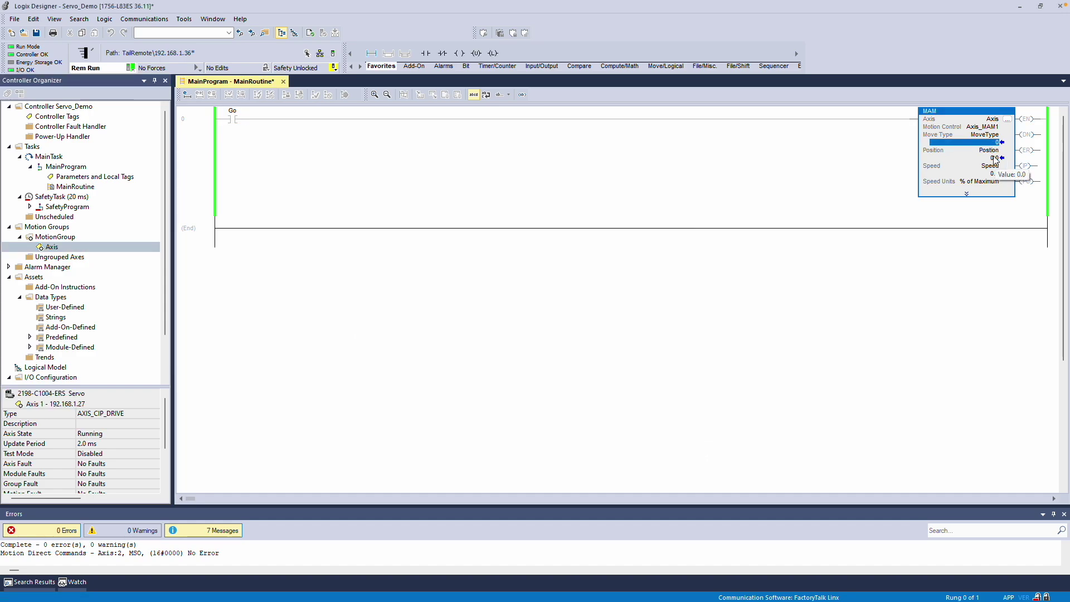
Set MAM Position to 720.0 and Speed to 10, then toggle Go on
left_click(996, 158)
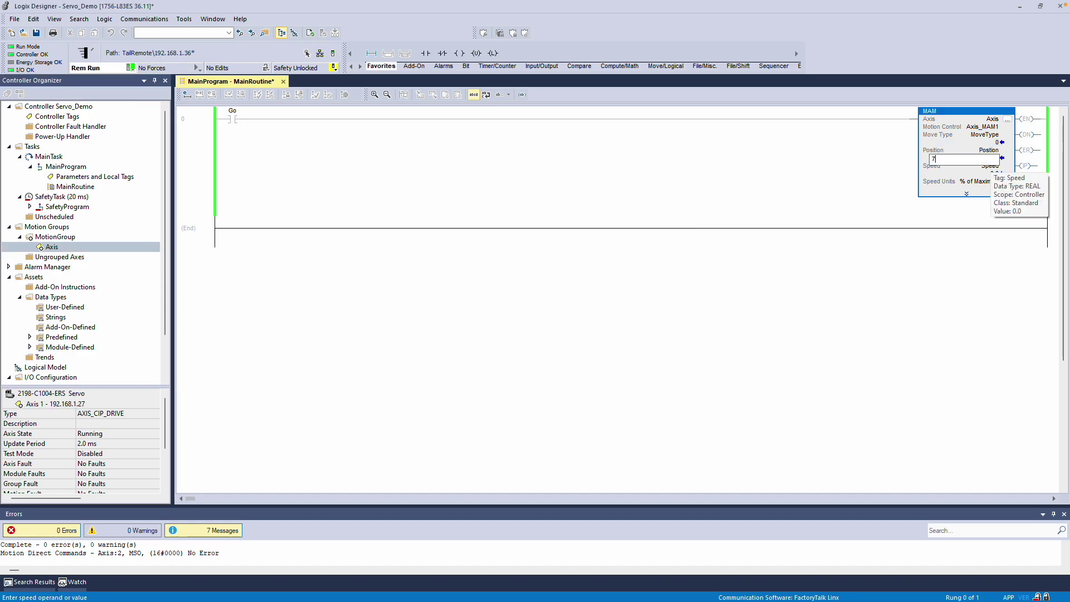
left_click(964, 181)
double_click(991, 173)
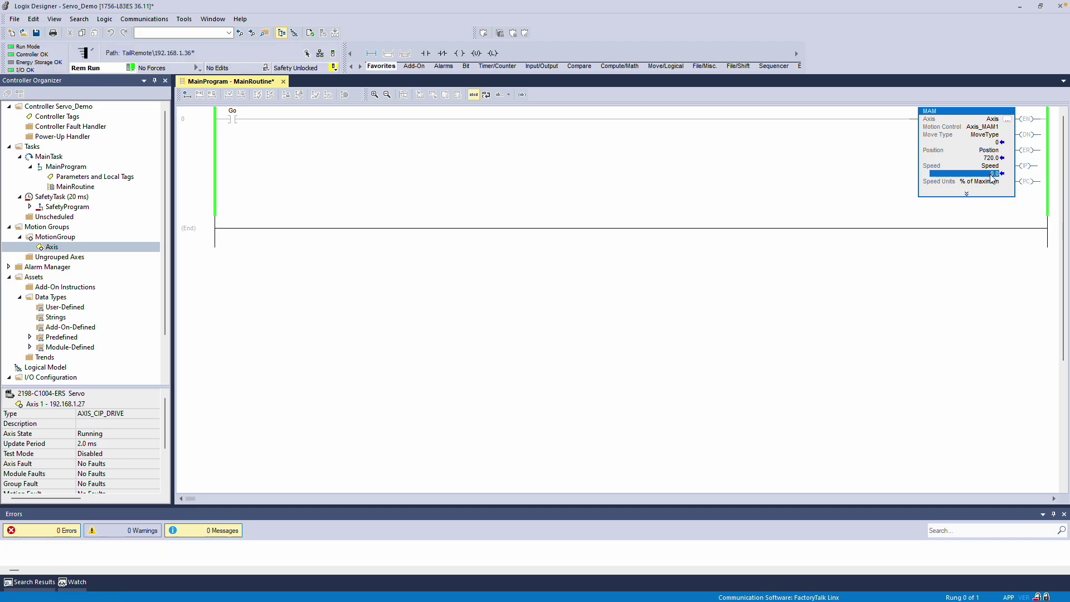
type("10")
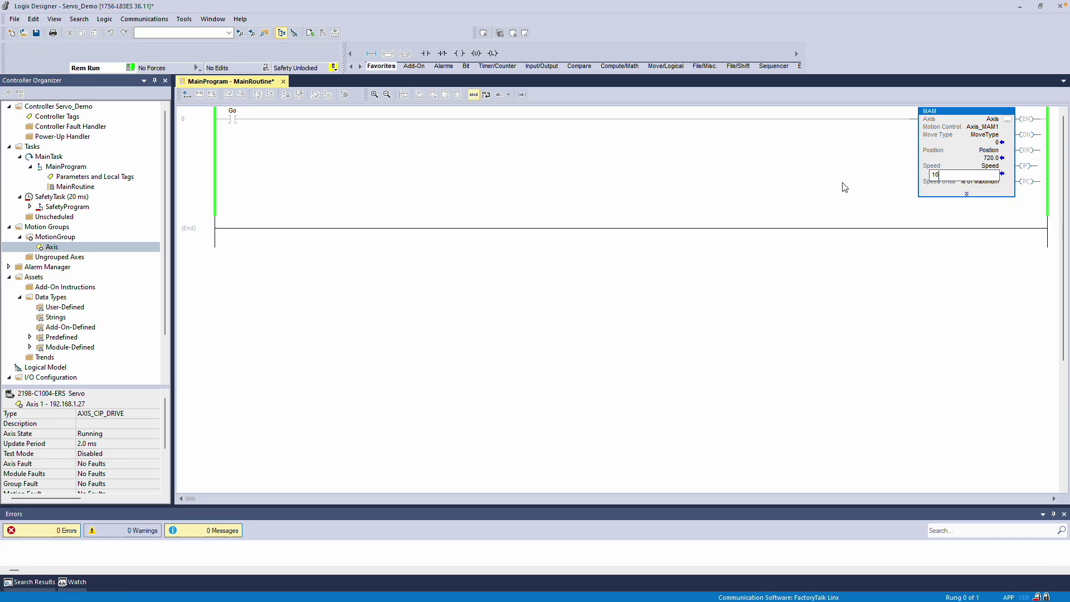
key("Return")
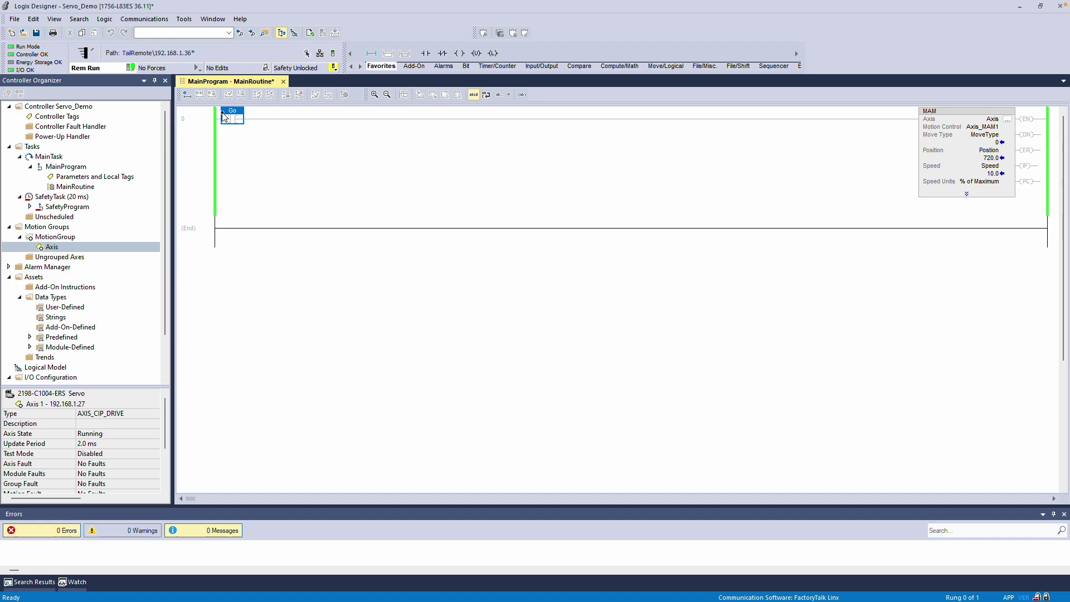
key("ctrl+t")
key("ctrl+t")
Change the MAM Move Type value to 1 (incremental)
left_click(985, 145)
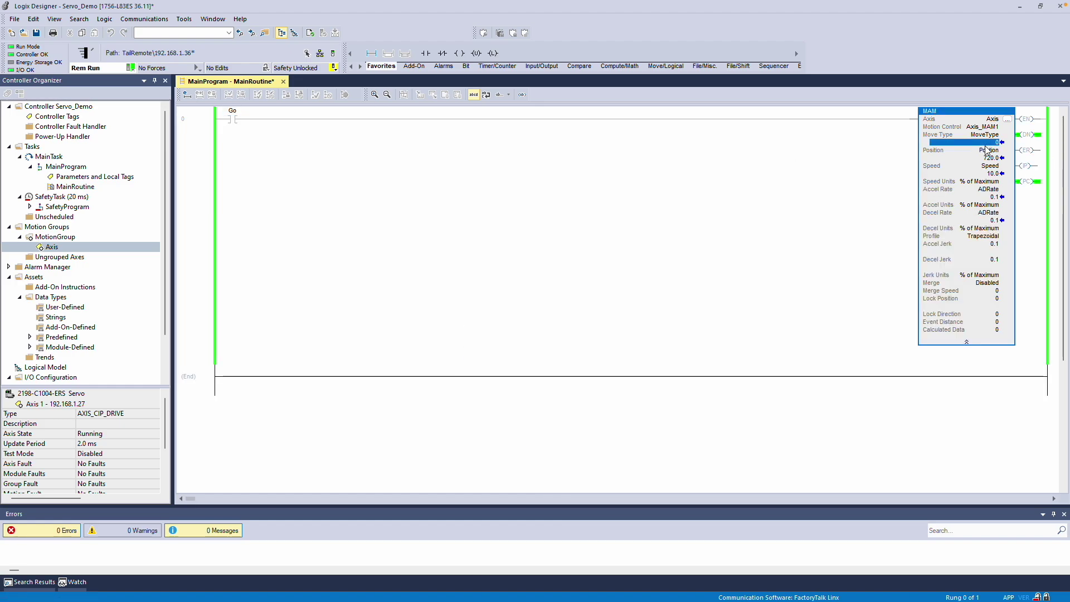
type("1")
key("Return")
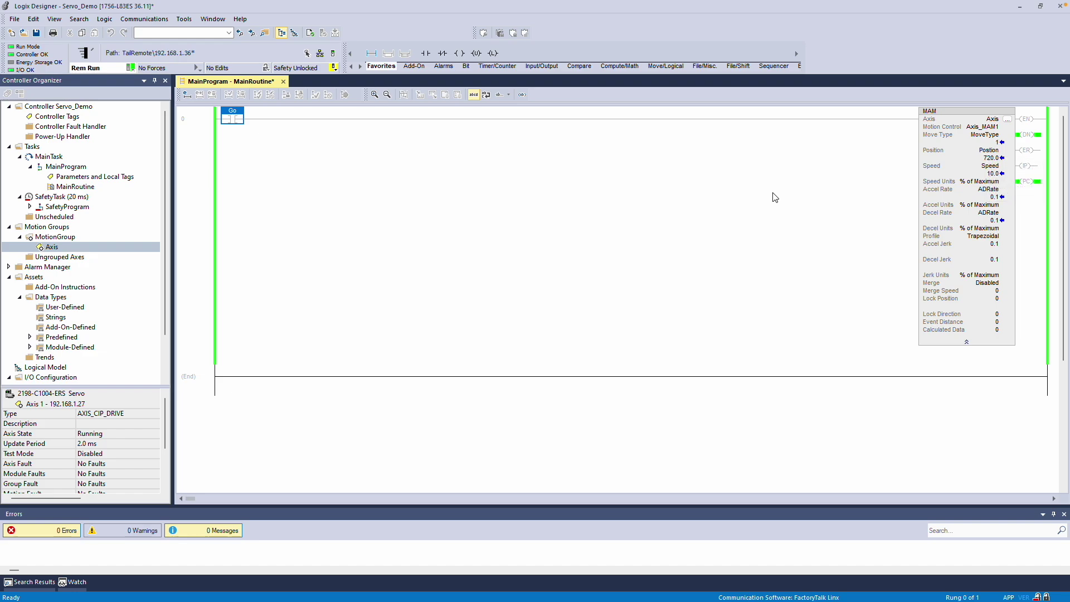
Toggle the Go contact off and back on to repeat the servo move
left_click(232, 121)
key("ctrl+t")
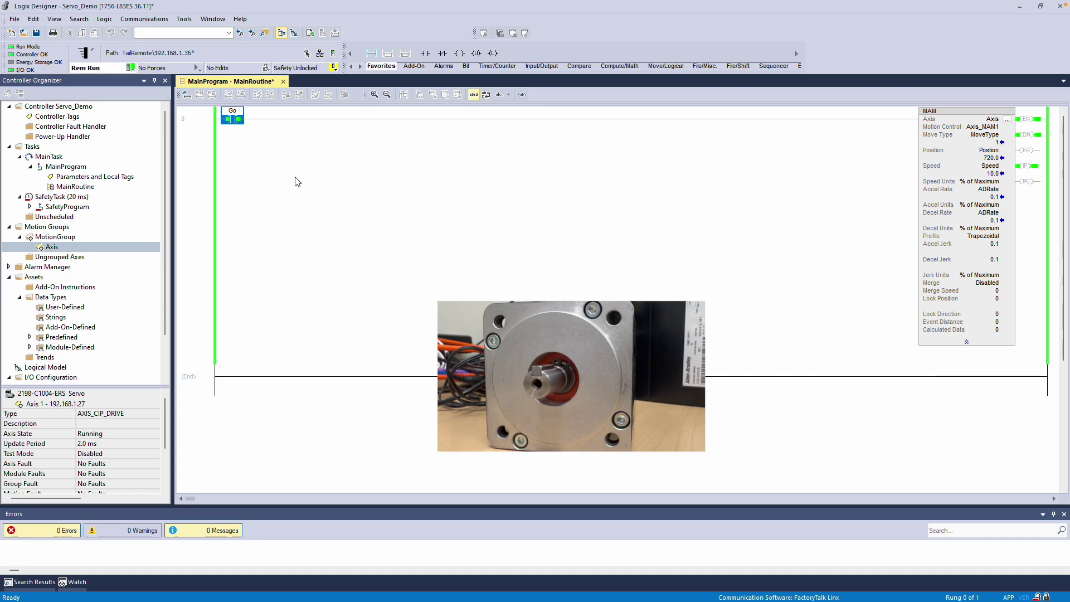
left_click(233, 121)
key("ctrl+t")
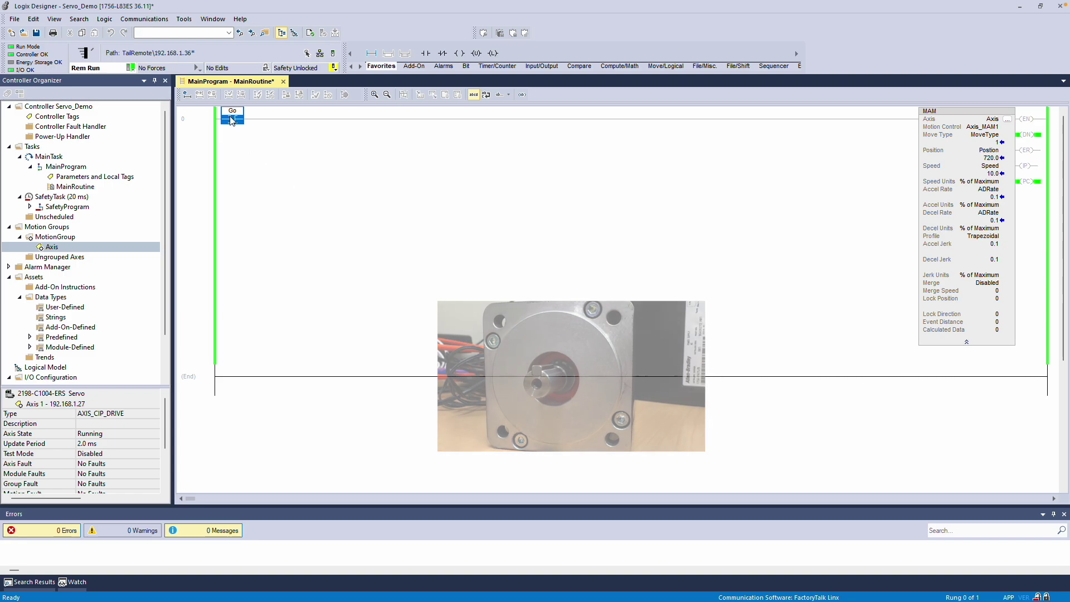
key("ctrl+t")
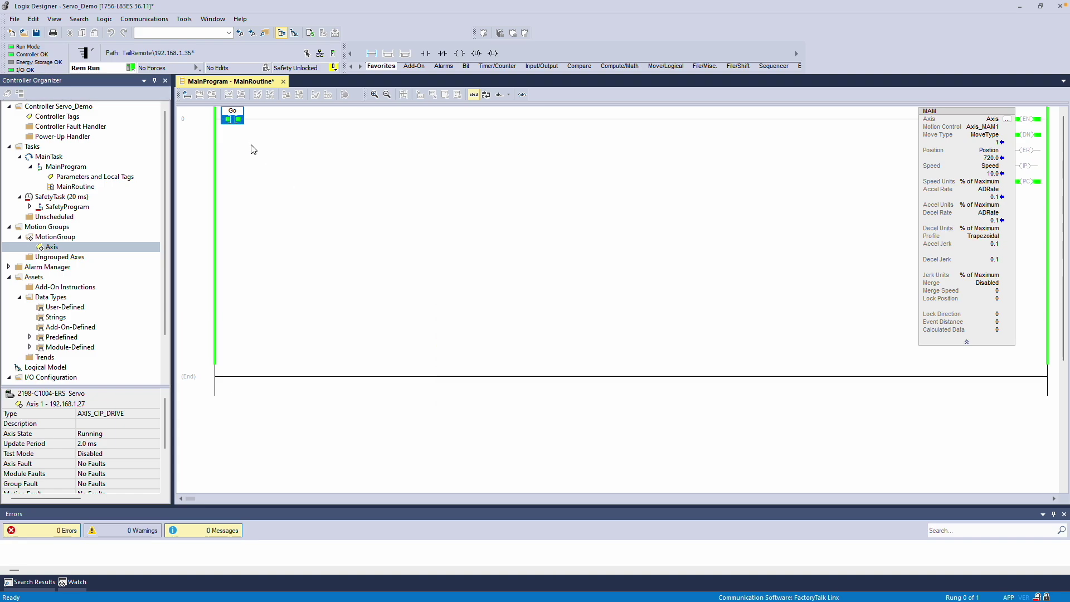